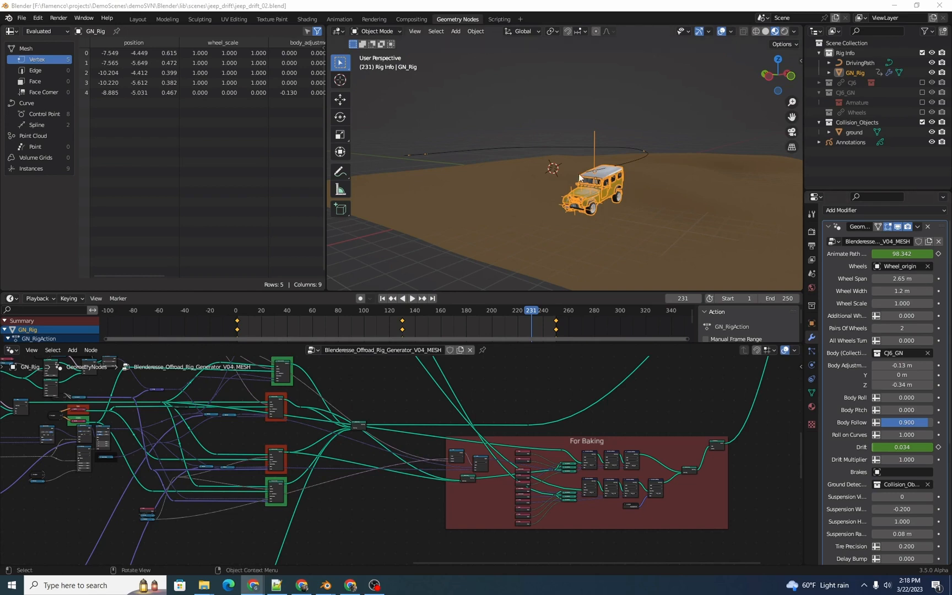
Switch to the Layout workspace and frame the jeep rig GN_Rig closely in the 3D view.
left_click(138, 19)
key("KP_Decimal")
left_click_drag(488, 247, 487, 240, "alt")
left_click_drag(463, 181, 469, 243, "ctrl+alt")
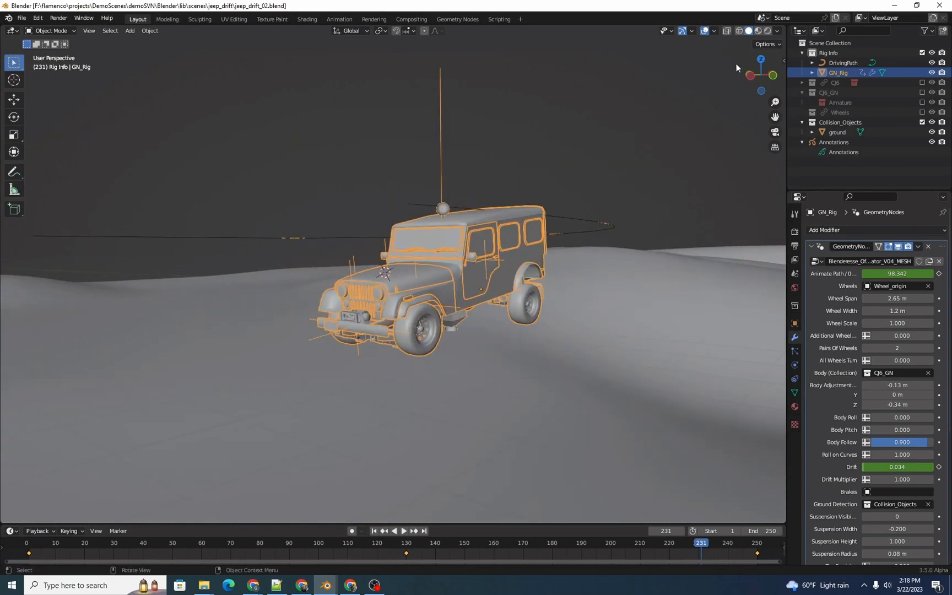
Include the linked CJ6 and Wheels collections in the view layer.
left_click(922, 83)
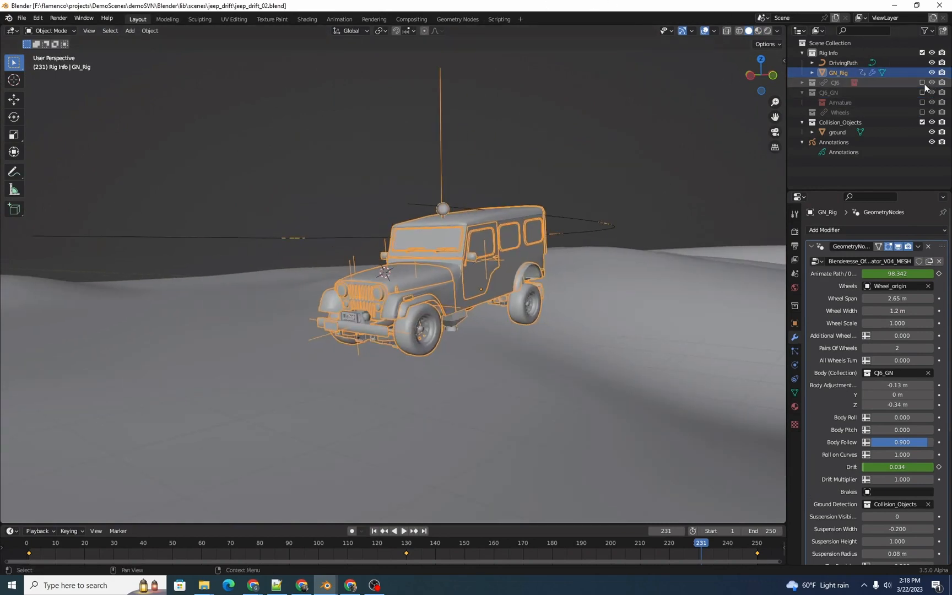
left_click(922, 112)
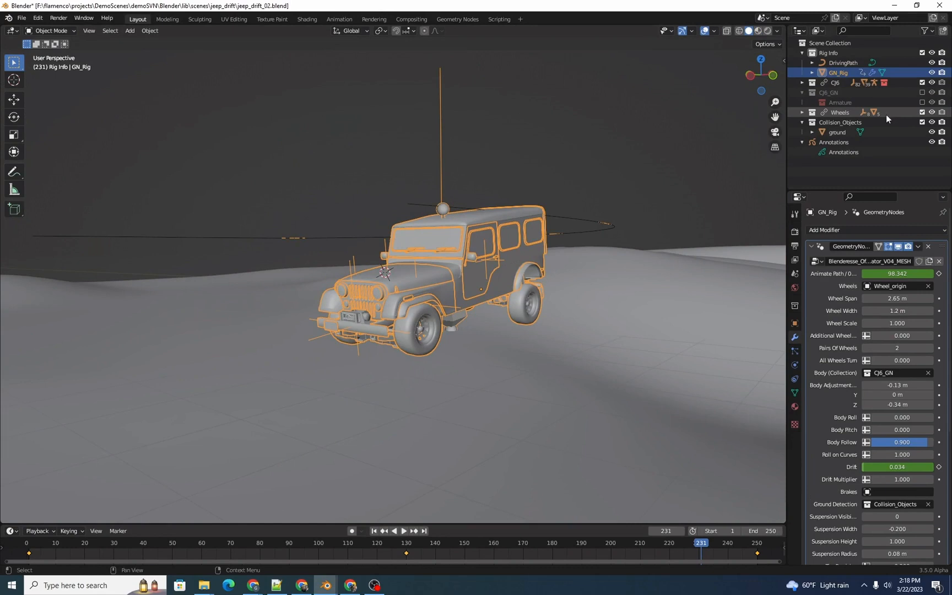
scroll(558, 346, "down", 5)
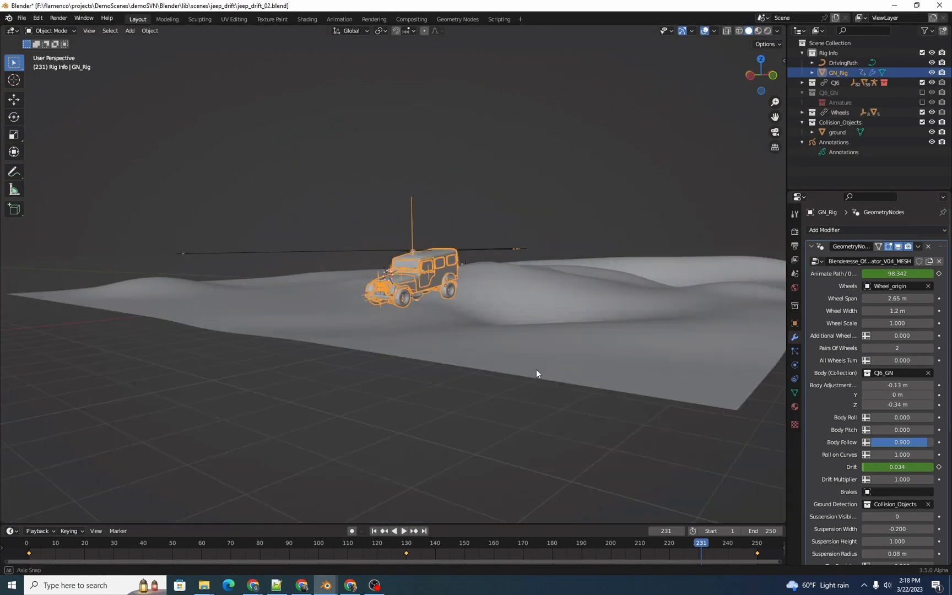
middle_click_drag(560, 338, 525, 323)
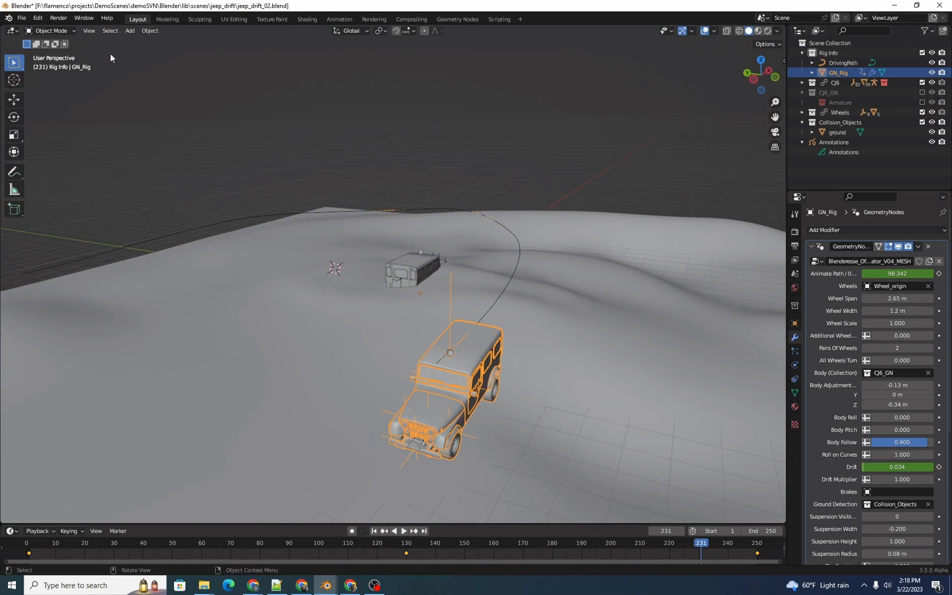
Look up the Car Rig Baker add-on in the preferences by searching the add-ons for "car".
left_click(38, 18)
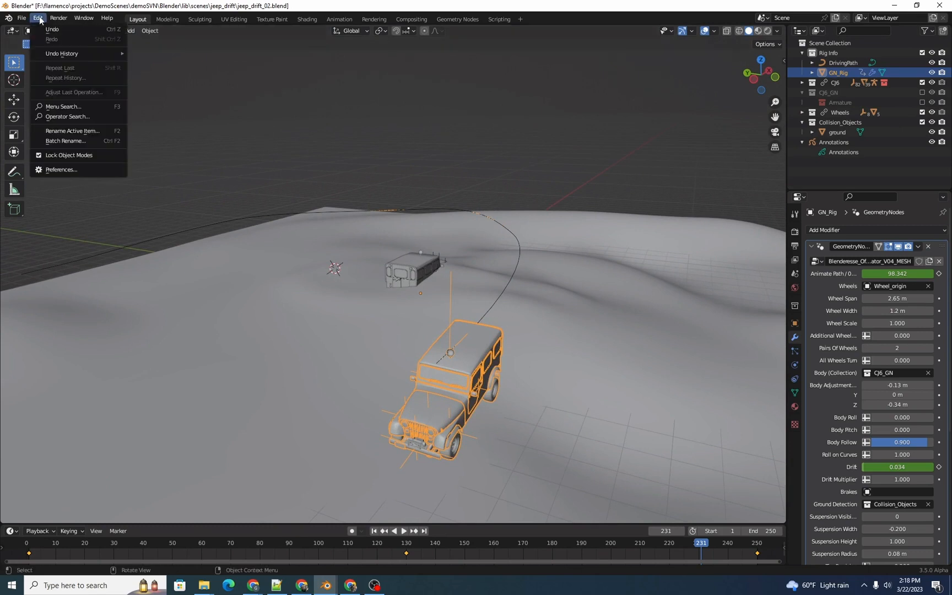
left_click(68, 170)
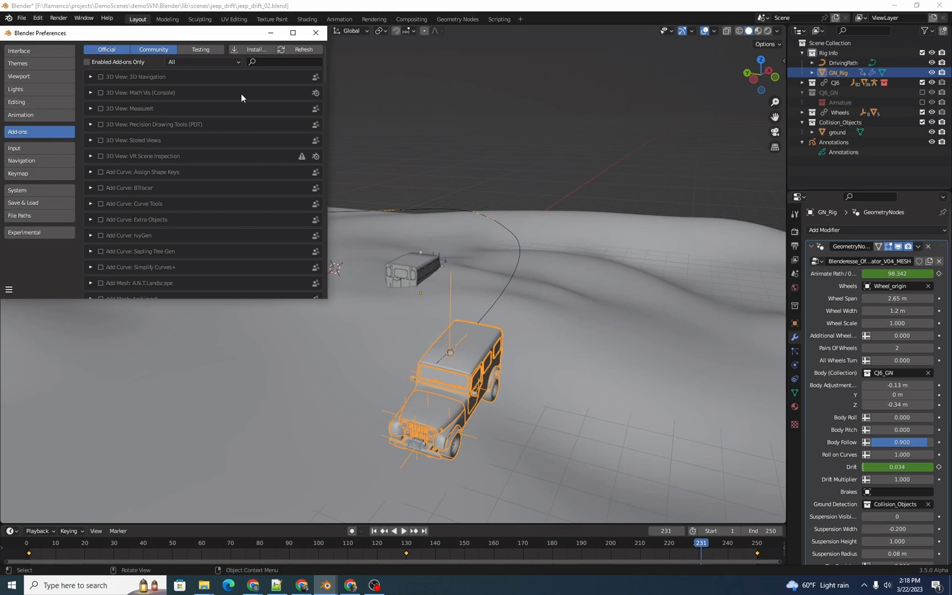
left_click(282, 61)
type("car")
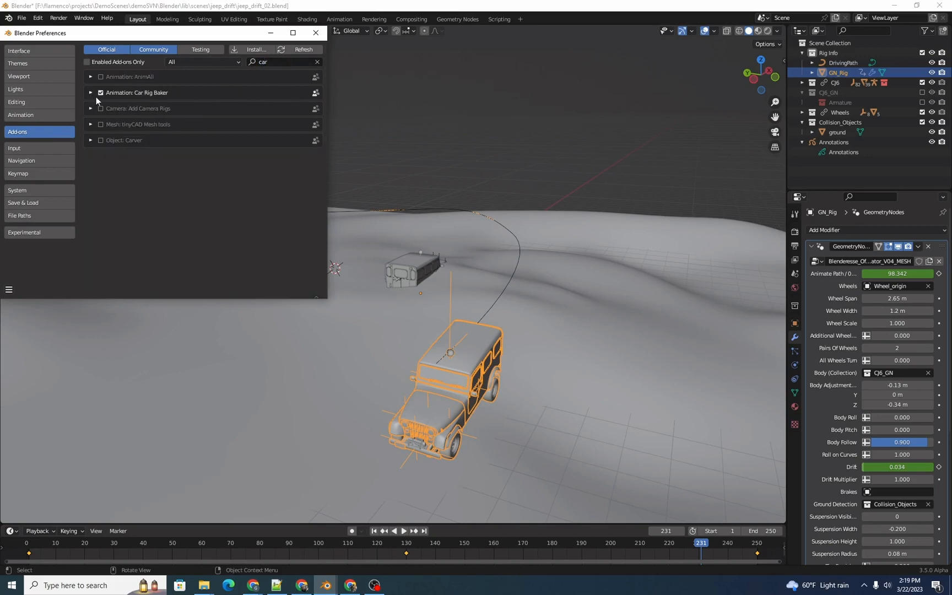
left_click(91, 92)
left_click(409, 121)
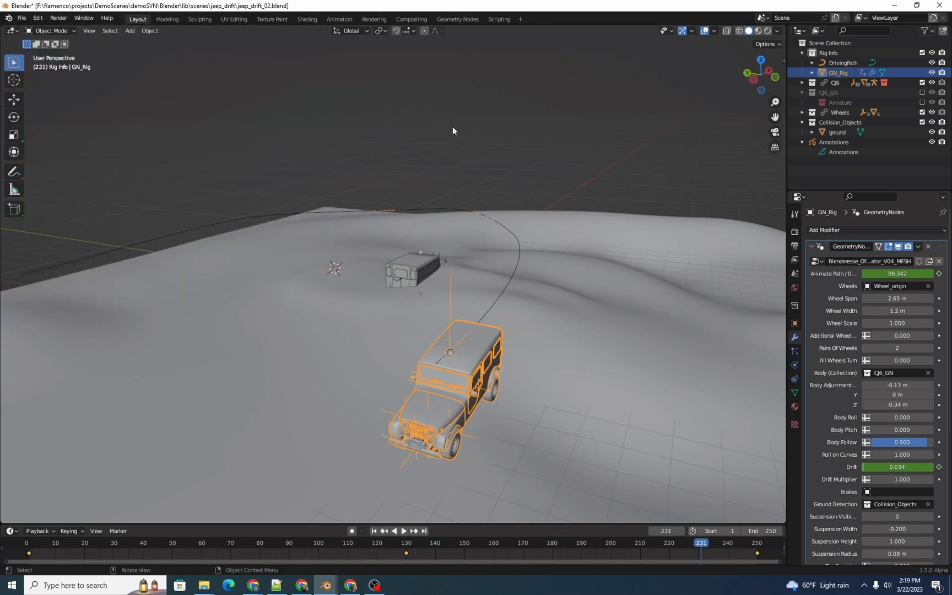
Deselect all objects and show the Car Rig Baker options beside the 3D view.
left_click(476, 157)
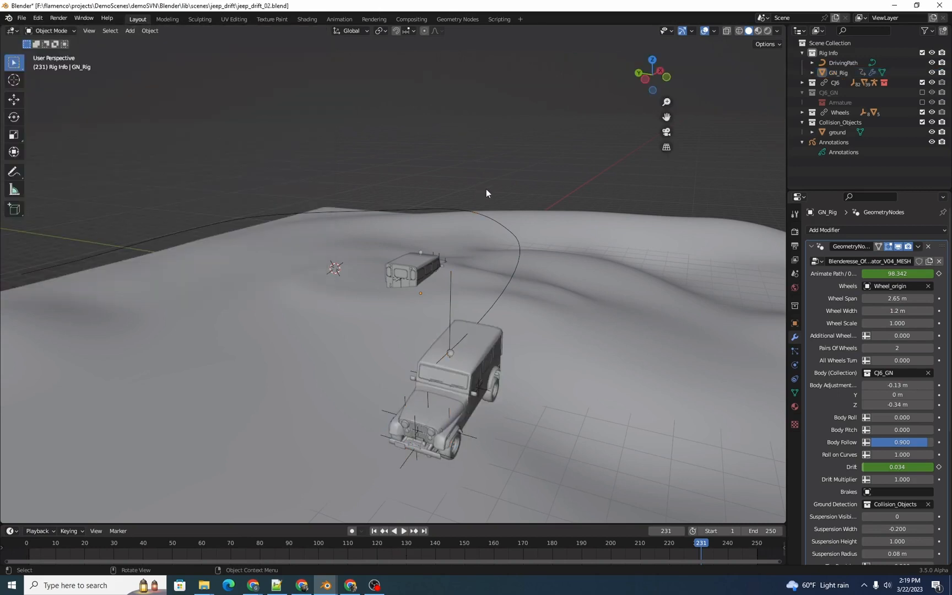
key("n")
left_click(780, 275)
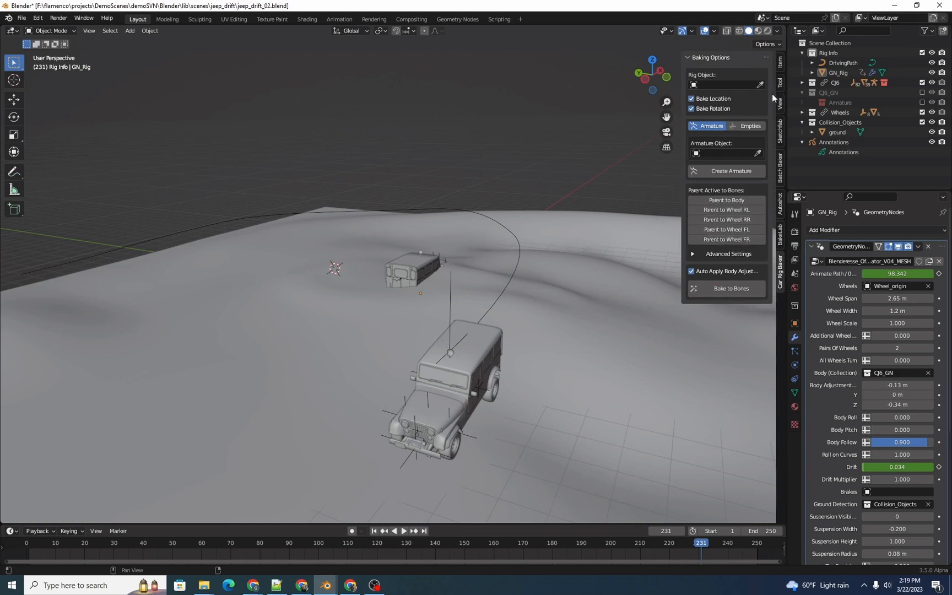
Make a library override of the selected jeep_armature inside the CJ6 collection's Armature collection.
left_click(802, 82)
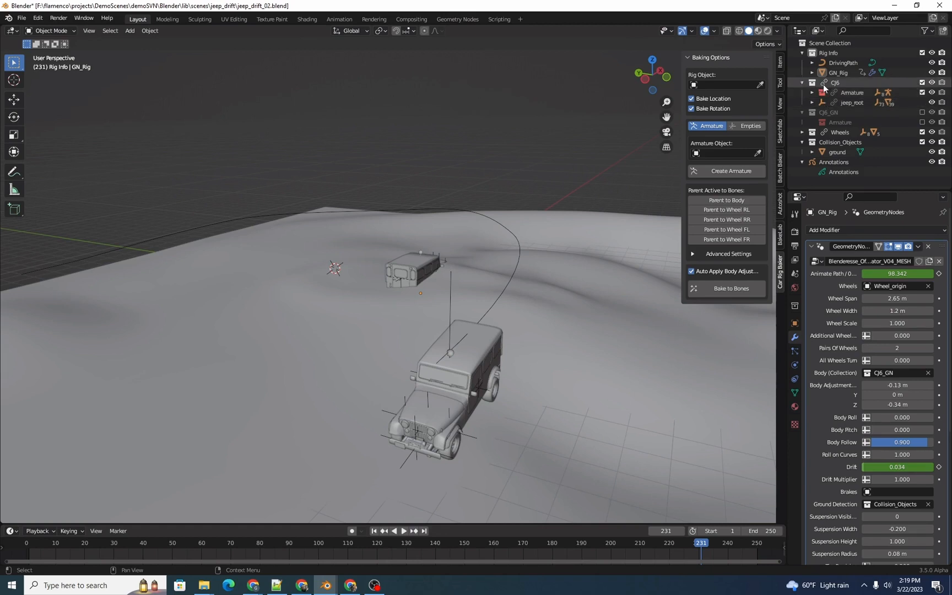
left_click(812, 93)
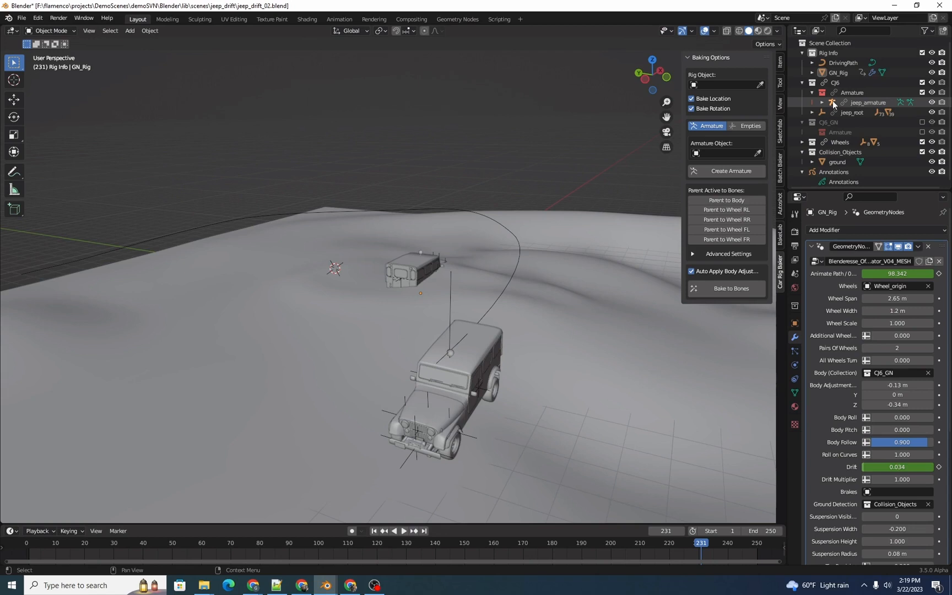
left_click(847, 93)
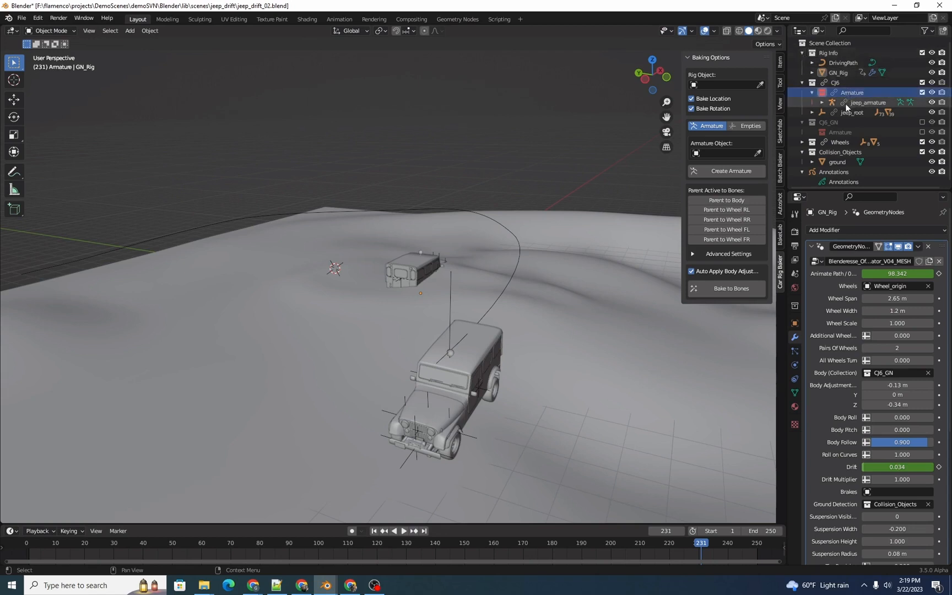
left_click(854, 101)
right_click(854, 102)
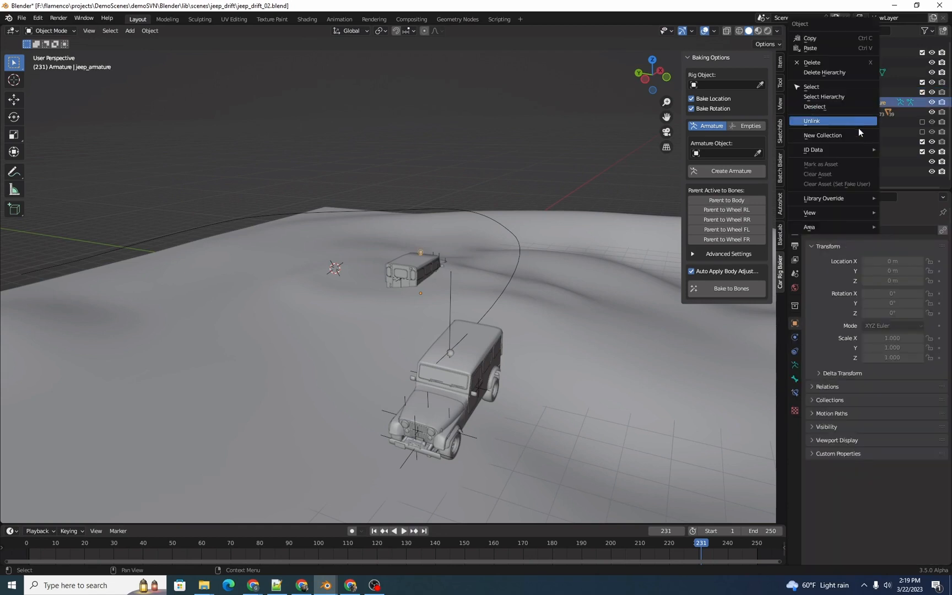
mouse_move(841, 198)
mouse_move(763, 198)
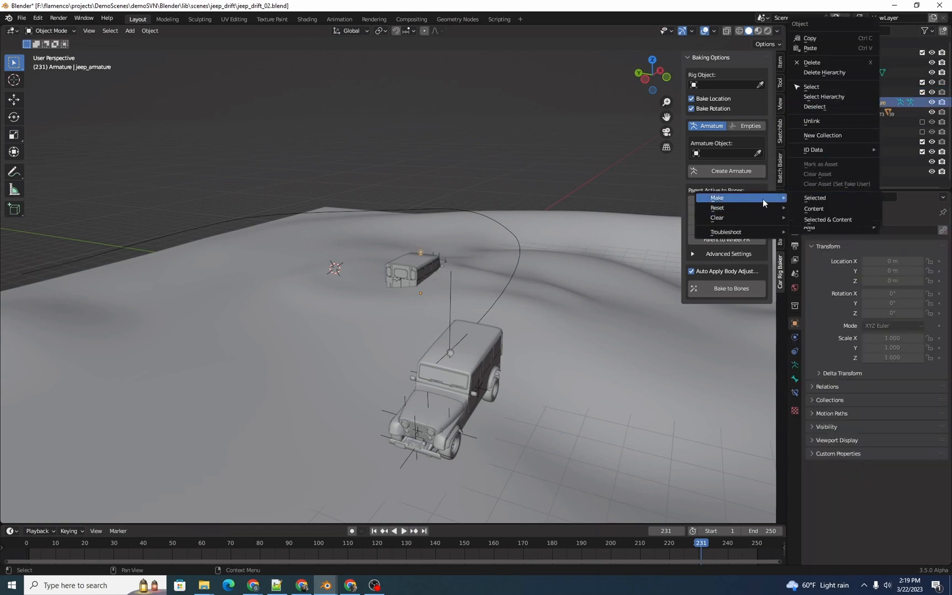
left_click(819, 197)
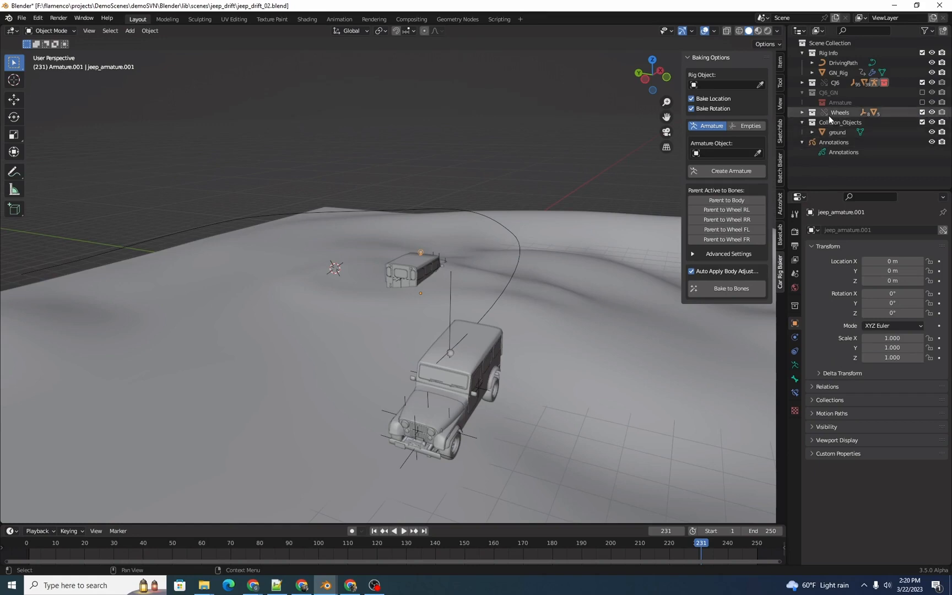
Set GN_Rig as the baking rig object and the overridden jeep_armature.001 as the armature object.
left_click(803, 82)
left_click(812, 93)
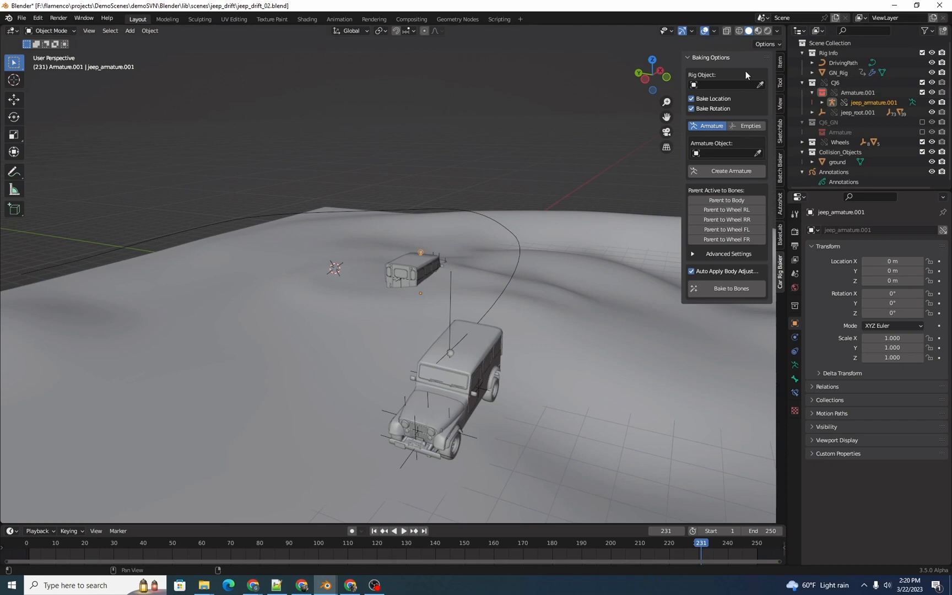
left_click(761, 85)
left_click(847, 73)
left_click(758, 153)
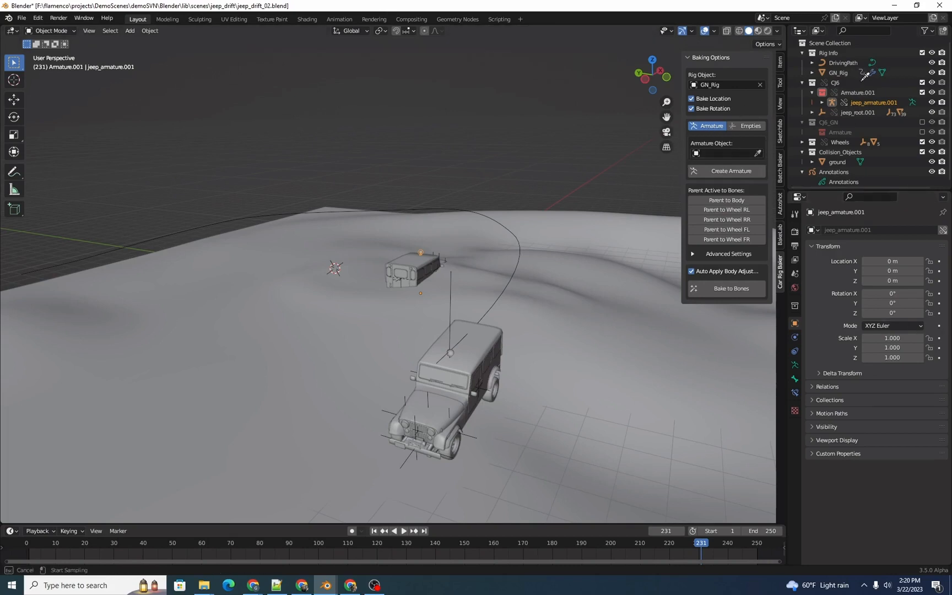
left_click(870, 102)
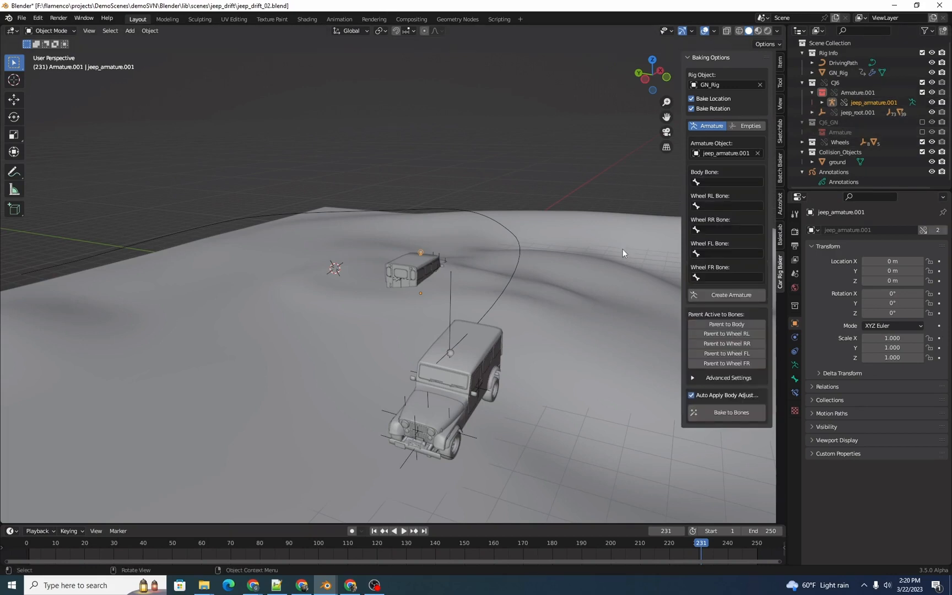
Assign jeep_root as the body bone and Wheel_RL, Wheel_RR, Wheel_FL and Wheel_FR as the matching wheel bones.
left_click(716, 181)
left_click(717, 198)
left_click(722, 207)
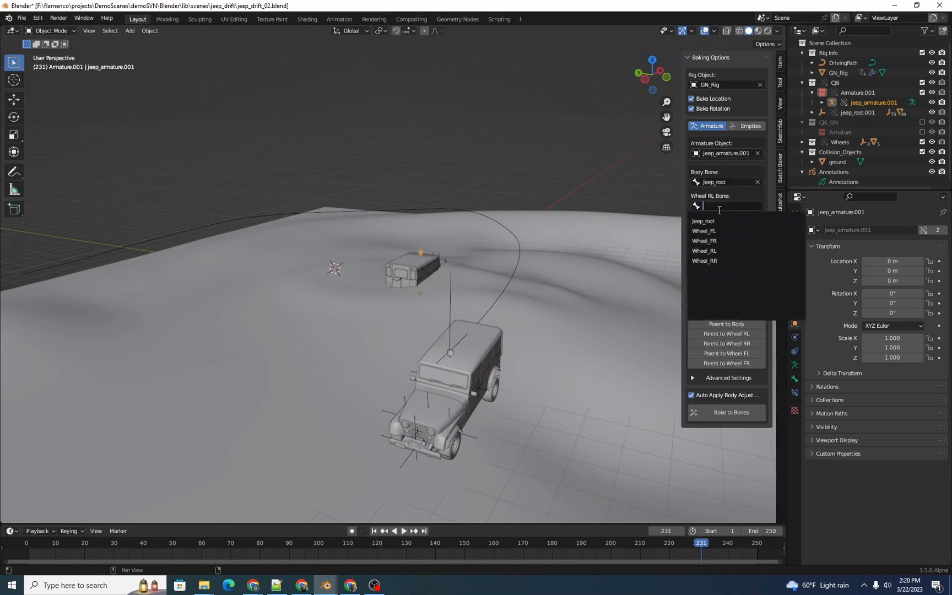
left_click(717, 249)
left_click(716, 230)
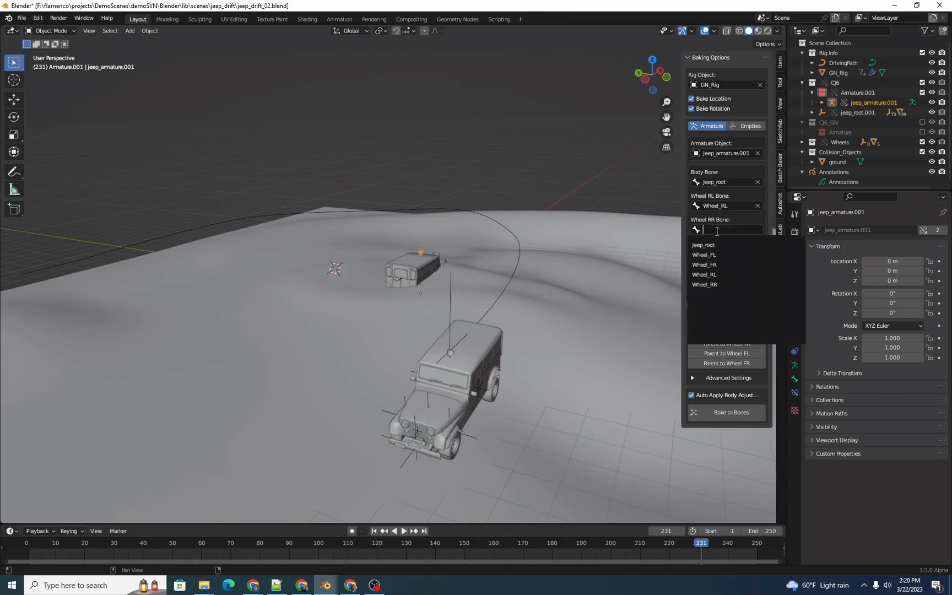
left_click(716, 281)
left_click(718, 249)
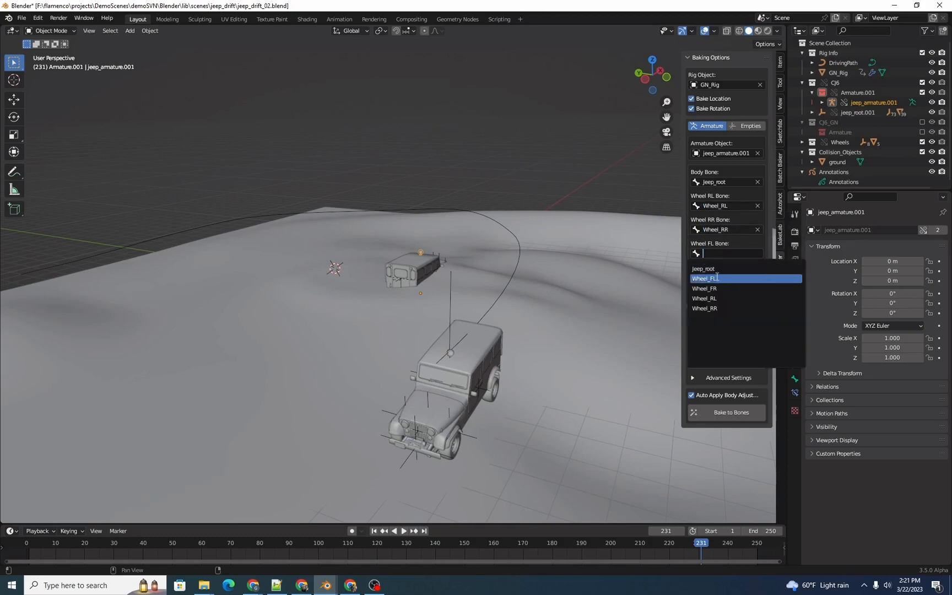
left_click(716, 279)
left_click(717, 277)
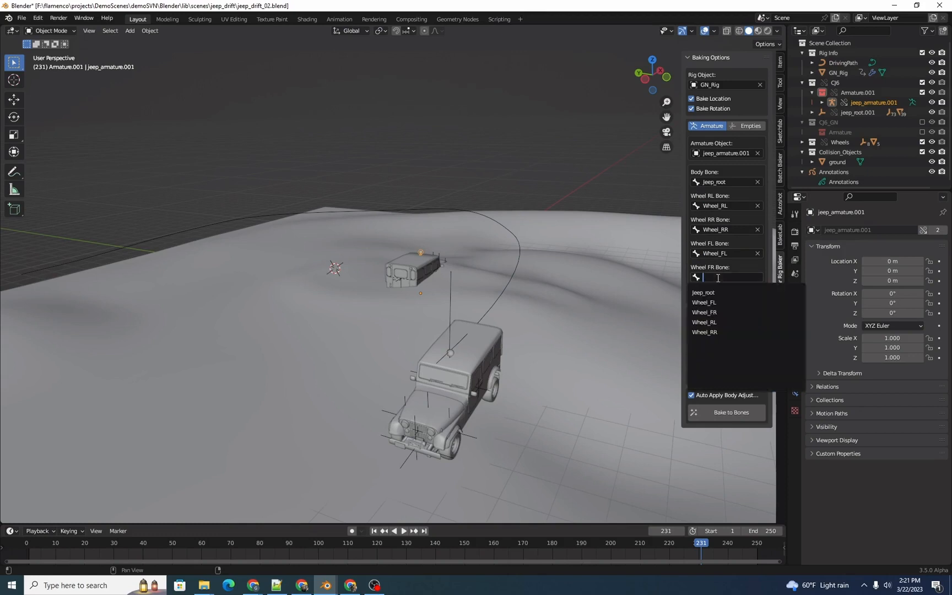
left_click(715, 312)
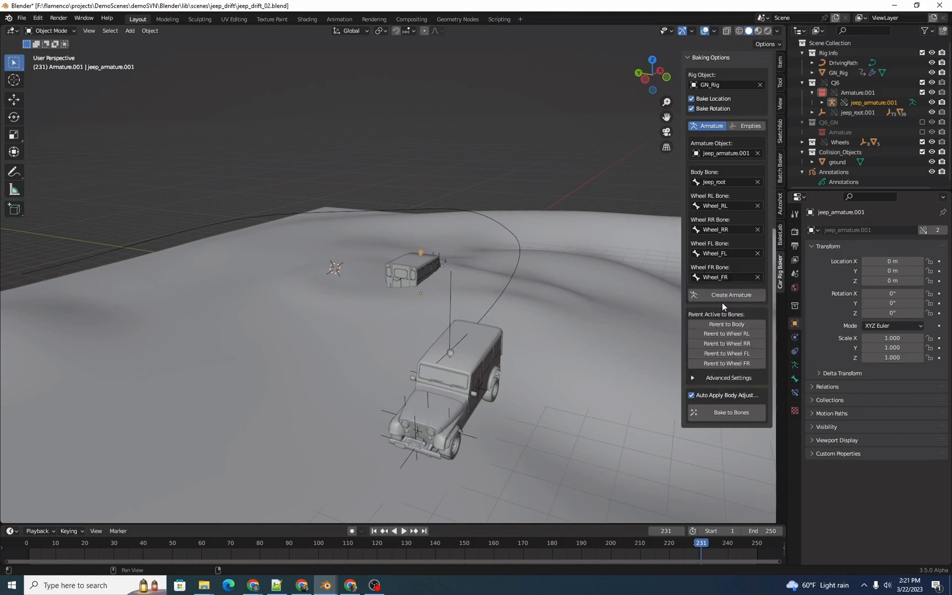
Show the system console and bake the rig animation to the armature's bones.
left_click(83, 17)
left_click(110, 134)
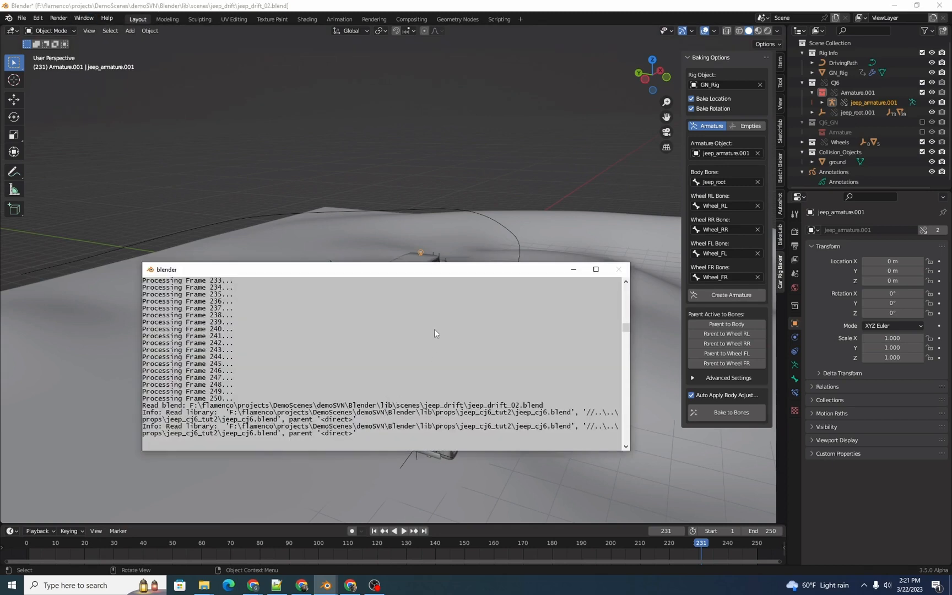
left_click(714, 414)
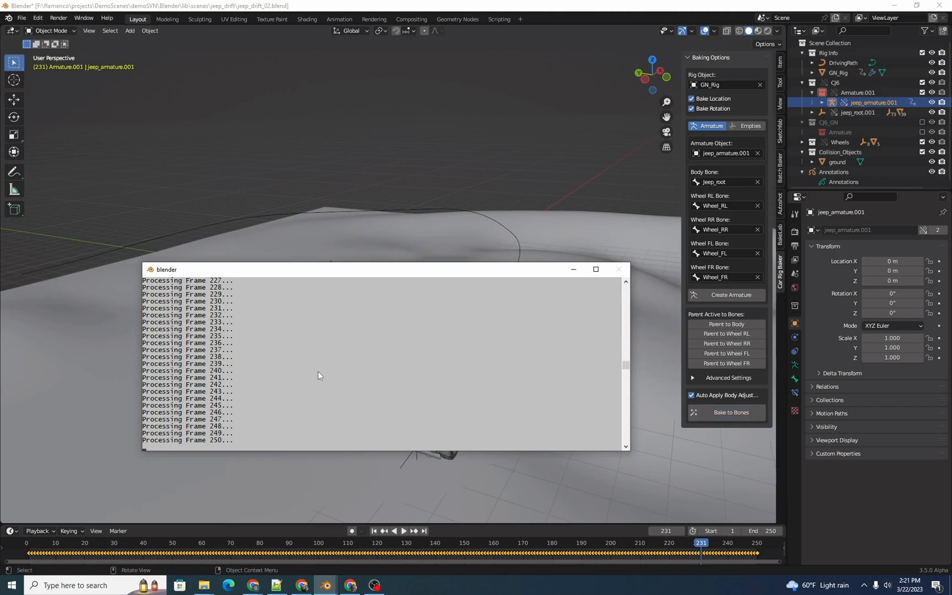
left_click(418, 7)
Preview the baked jeep animation, stopping at frame 194, and exclude the Rig Info collection from the view layer.
left_click_drag(700, 545, 590, 549)
left_click_drag(545, 545, 593, 545)
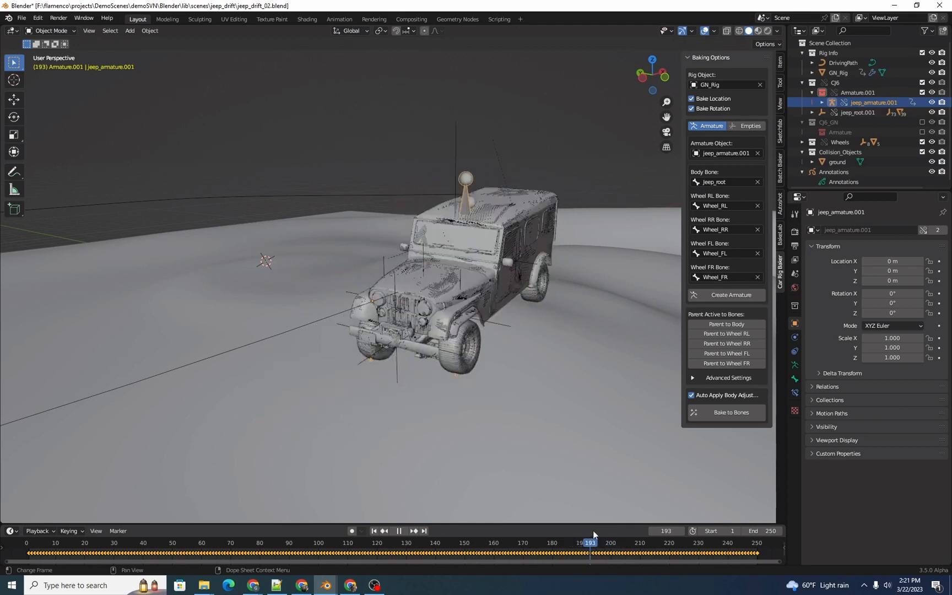
key("space")
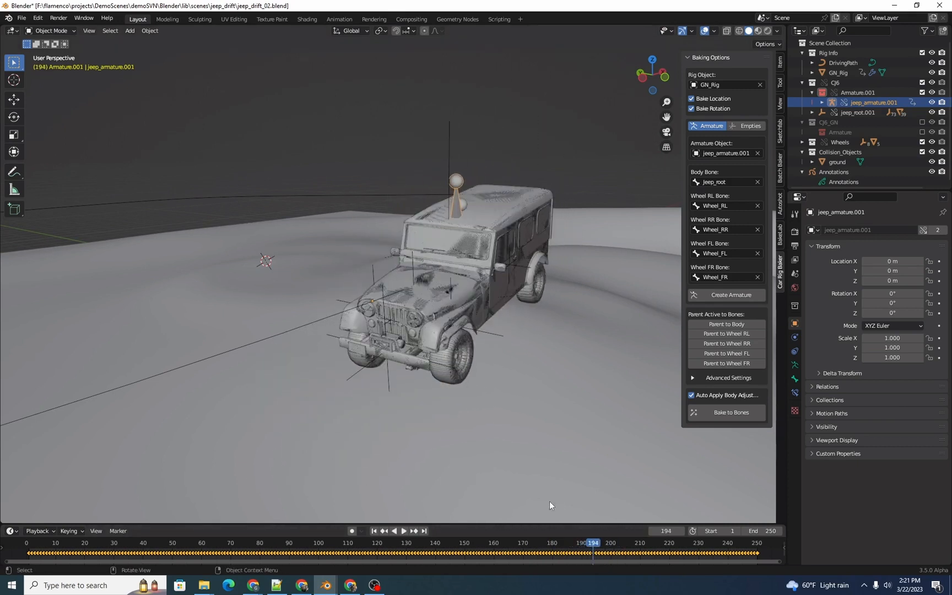
left_click(922, 52)
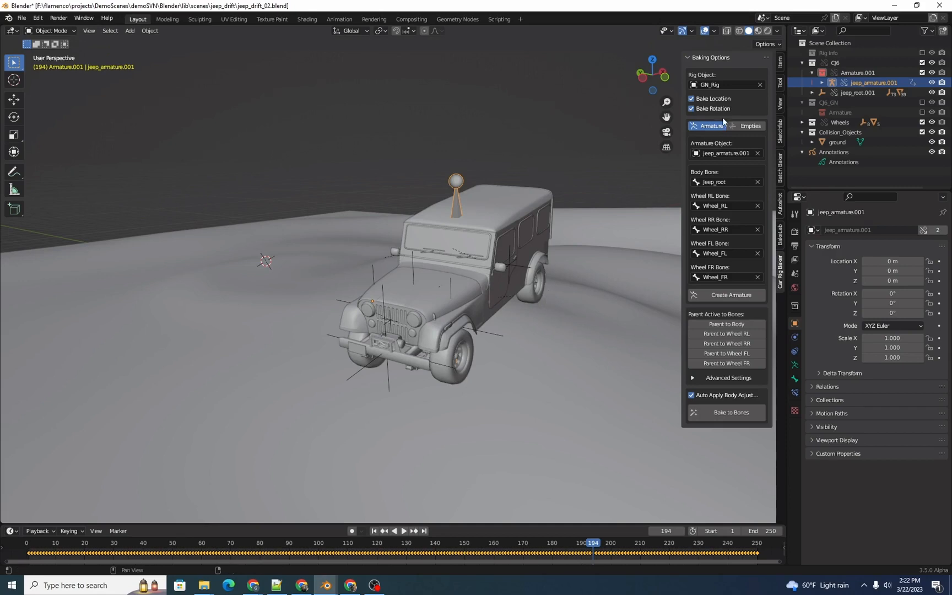
Create a new collection under the Scene Collection and name it Scene Locators.
left_click(835, 47)
right_click(835, 48)
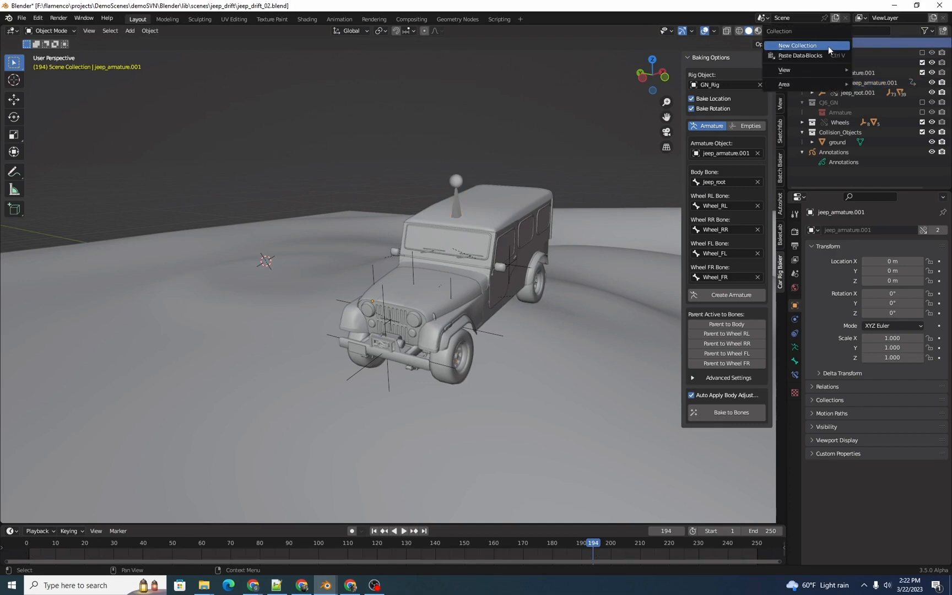
left_click(835, 46)
left_click(834, 153)
double_click(835, 152)
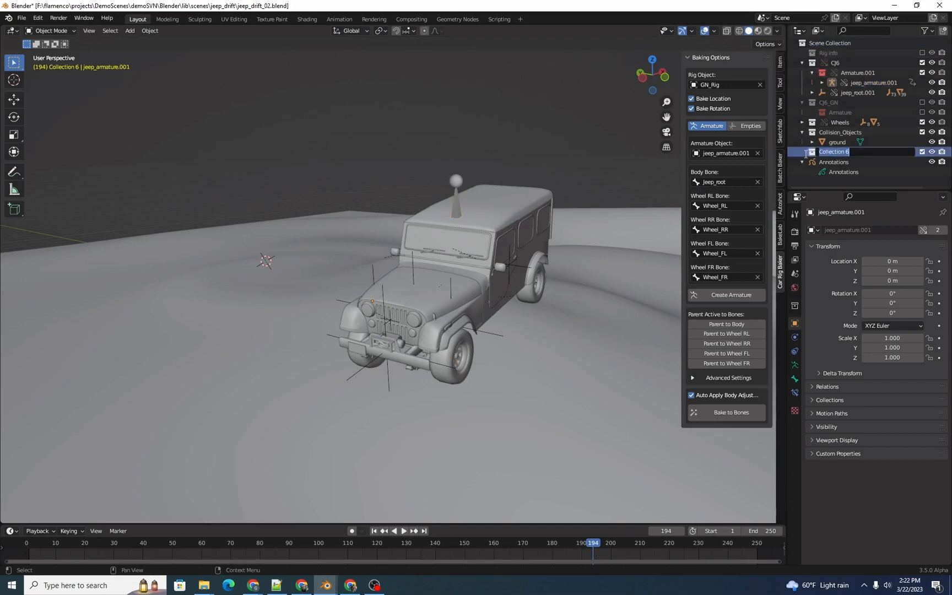
type("Scene Locators")
key("Return")
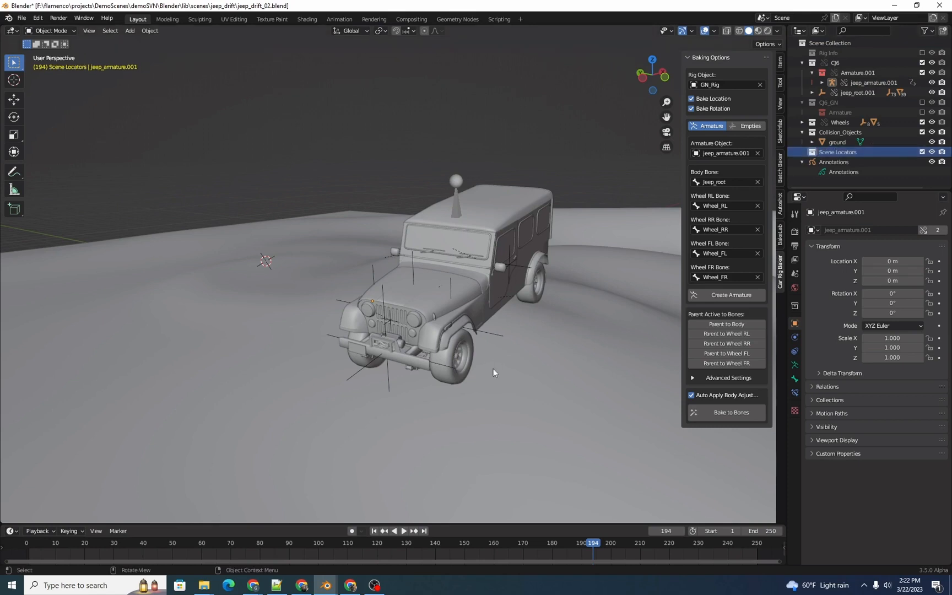
Place the 3D cursor on the ground beside the jeep and add a Plain Axes empty there.
left_click_drag(504, 359, 462, 311, "alt+shift")
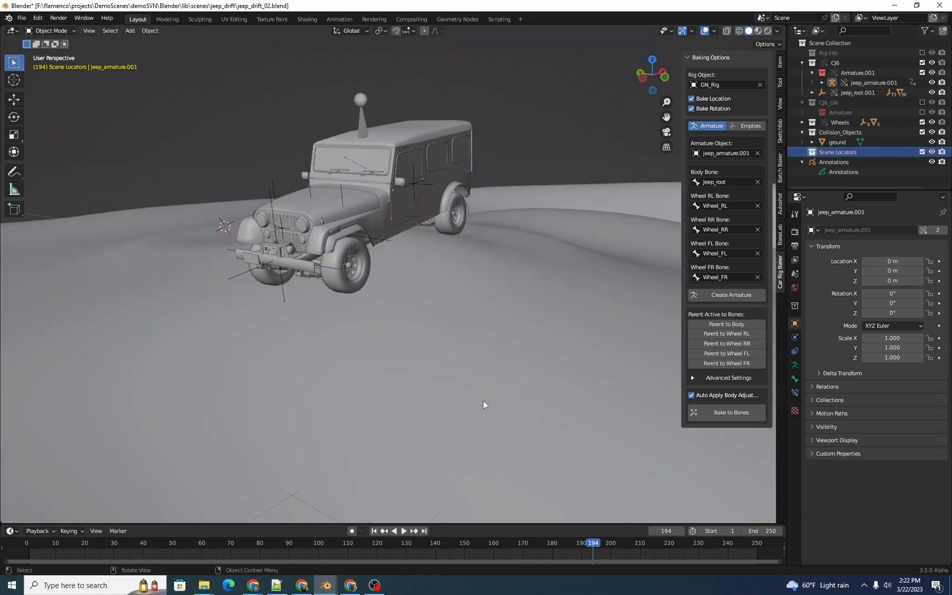
right_click(487, 266, "shift")
key("shift+a")
mouse_move(517, 352)
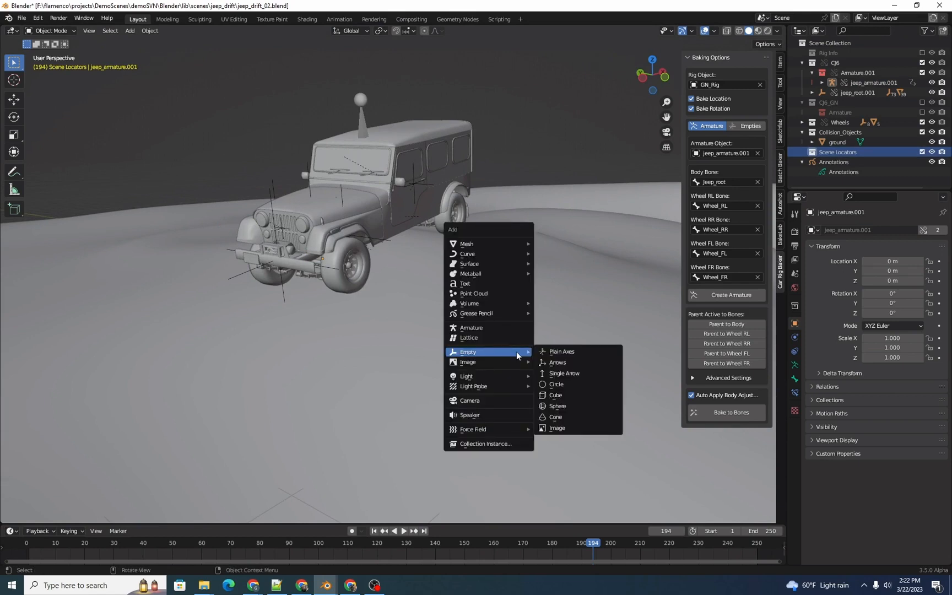
left_click(577, 352)
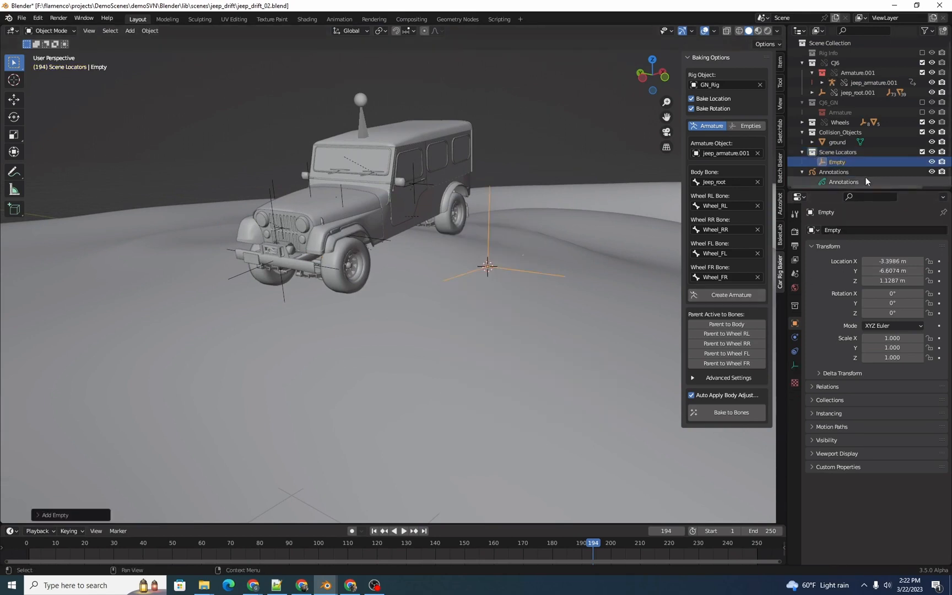
Rename the new empty in the Scene Locators collection to sceneloc_groundA.
double_click(837, 162)
type("sceneloc")
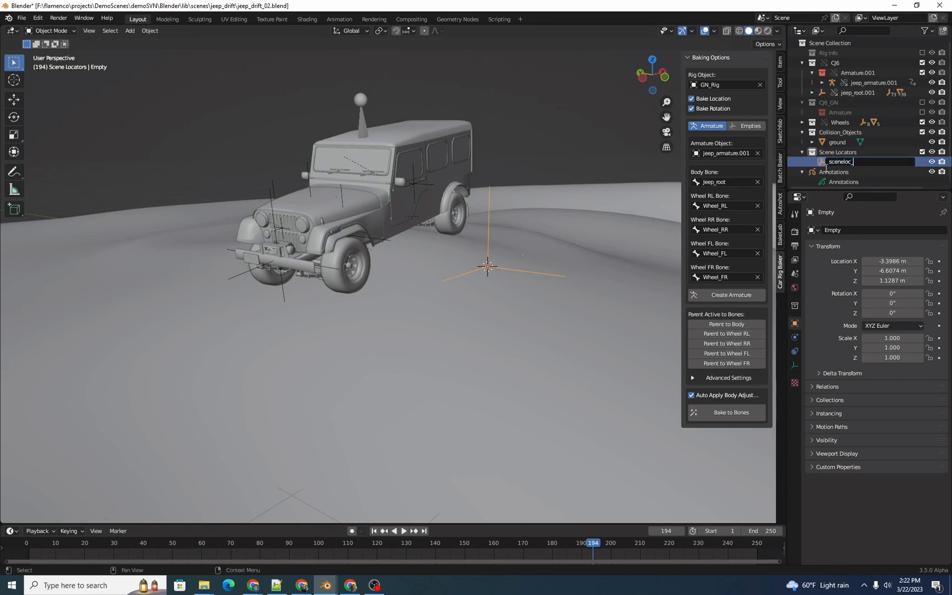
type("roundA")
key("Return")
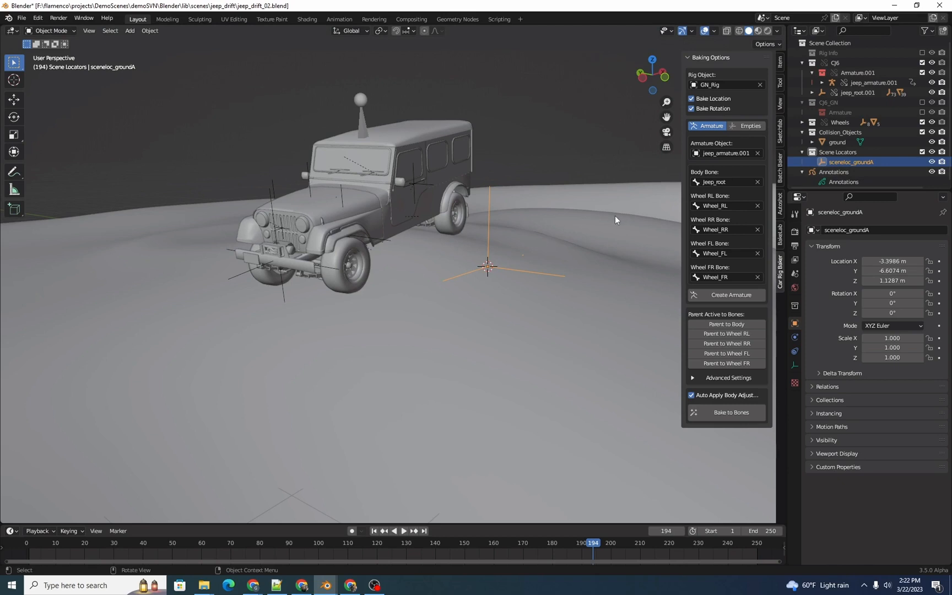
Switch the viewport to Material Preview shading and hide the jeep's windshield and side window glass.
key("z")
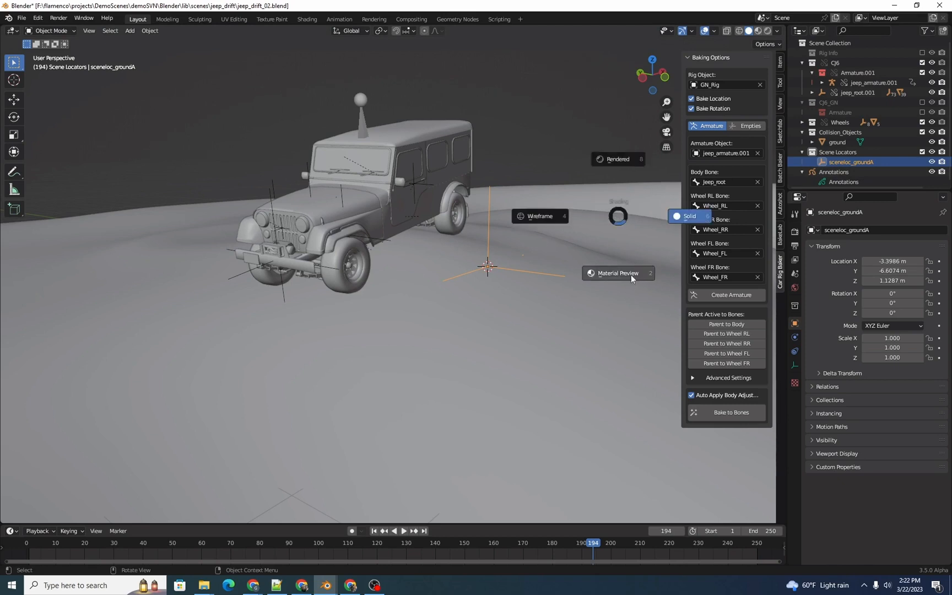
left_click(618, 274)
middle_click_drag(484, 222, 499, 308, "shift")
scroll(512, 219, "up", 6)
left_click(404, 159)
middle_click_drag(403, 157, 414, 178)
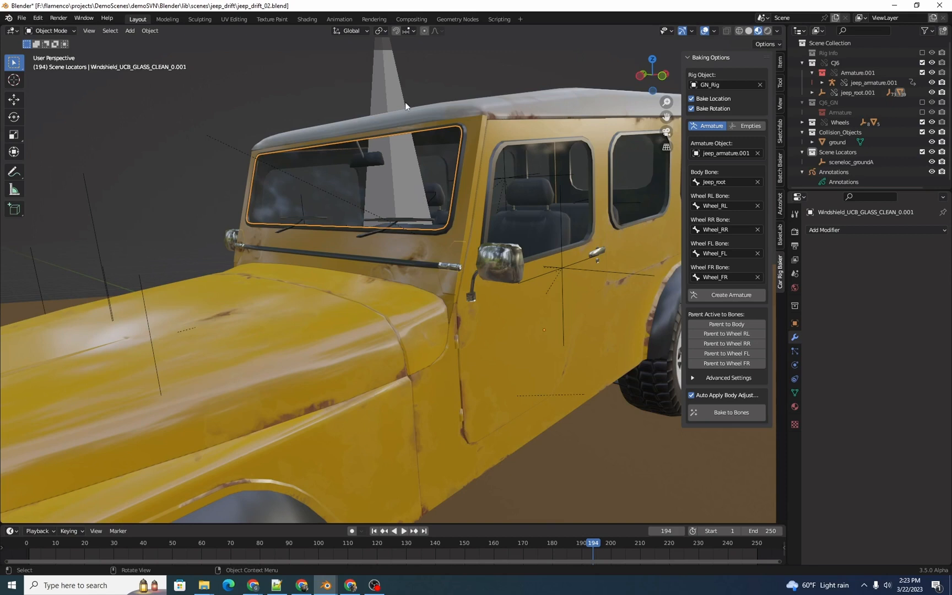
key("h")
left_click(523, 185)
key("h")
left_click(642, 172)
key("h")
Add a Plain Axes empty to the Scene Locators collection, with the 3D cursor placed at the jeep's driver seat.
middle_click_drag(520, 192, 436, 192)
scroll(604, 275, "down", 3)
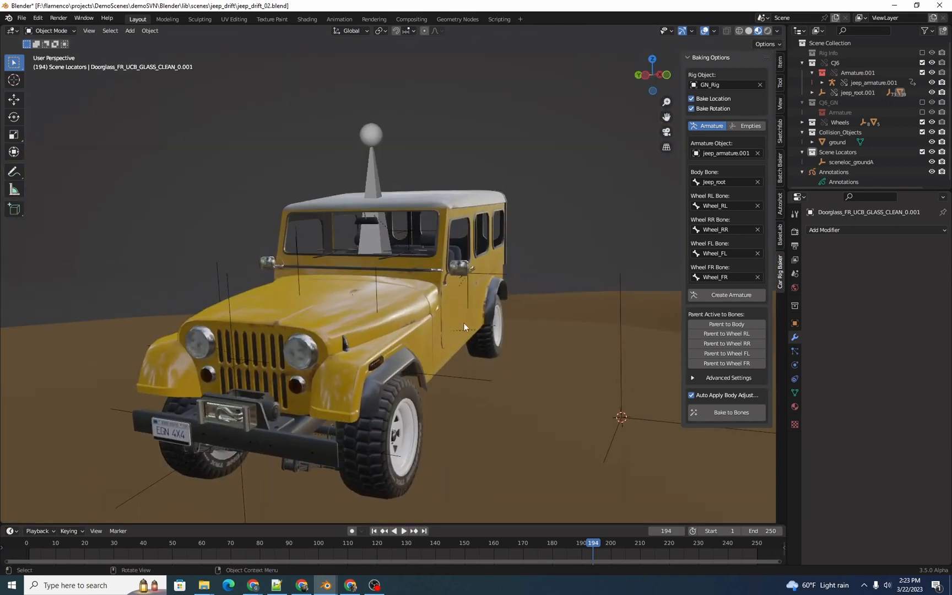
mouse_move(464, 326)
middle_mouse_down()
mouse_move(496, 310)
mouse_move(467, 323)
mouse_move(475, 312)
mouse_move(448, 350)
mouse_move(473, 337)
middle_mouse_up()
scroll(475, 328, "up", 3)
scroll(485, 319, "up", 1)
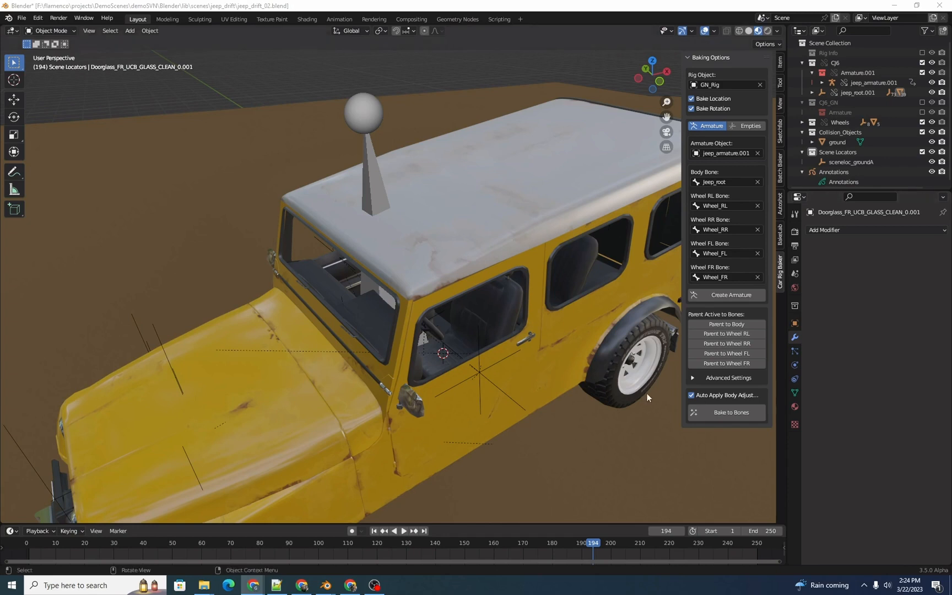
left_click(426, 346)
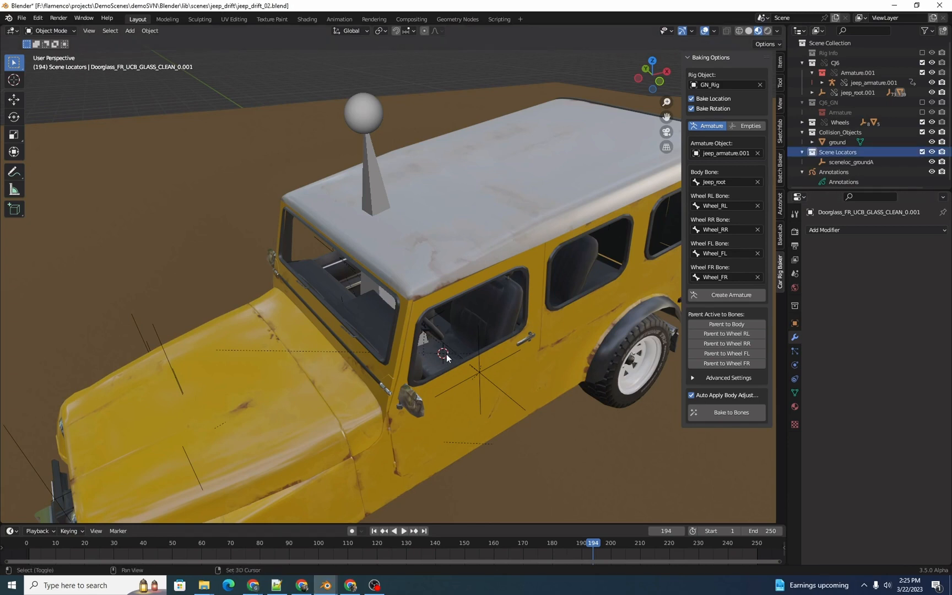
key("shift+a")
mouse_move(447, 355)
left_click(492, 356)
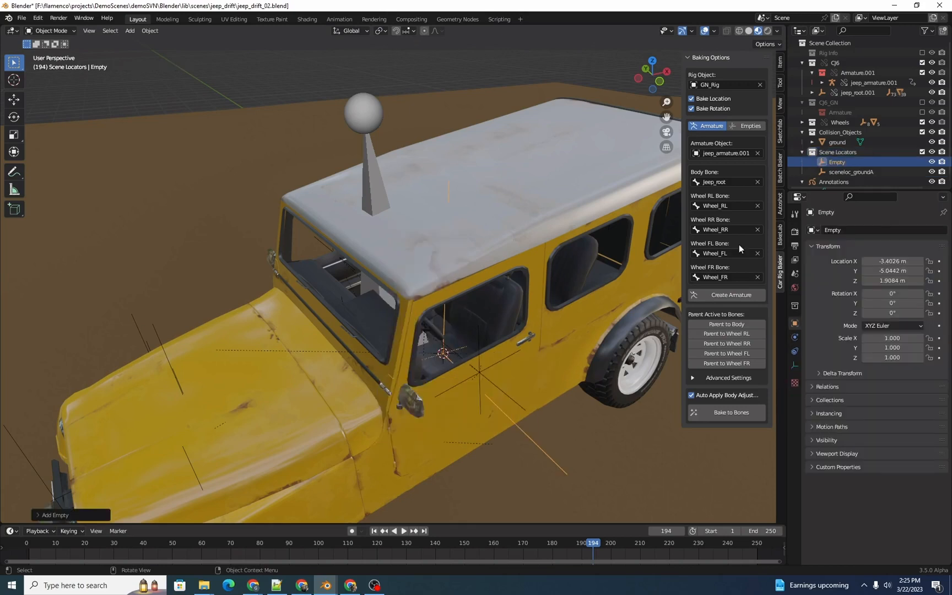
Rename the empty at the driver's seat to sceneloc_driver_seat.
double_click(835, 162)
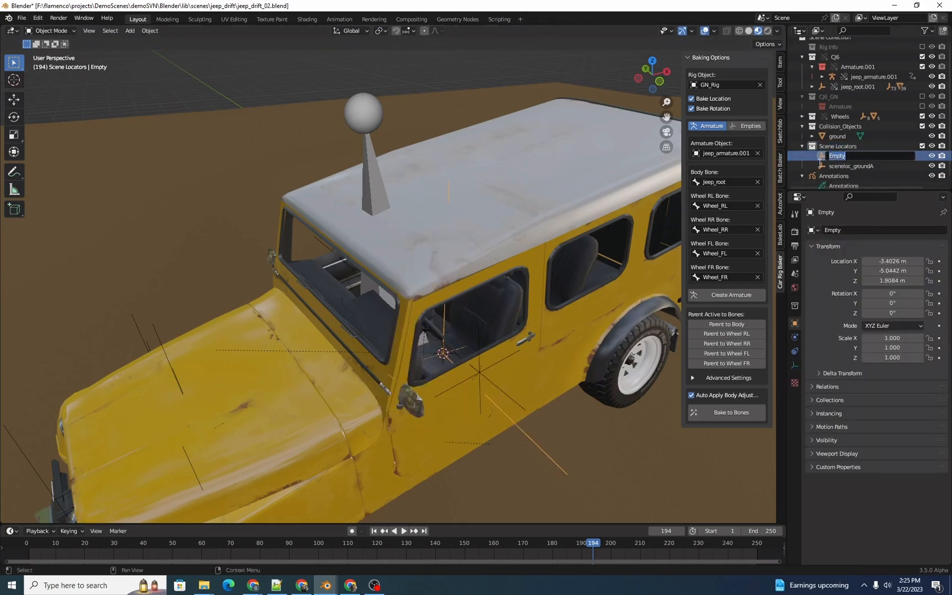
type("sceneloc_driver_seat")
key("Return")
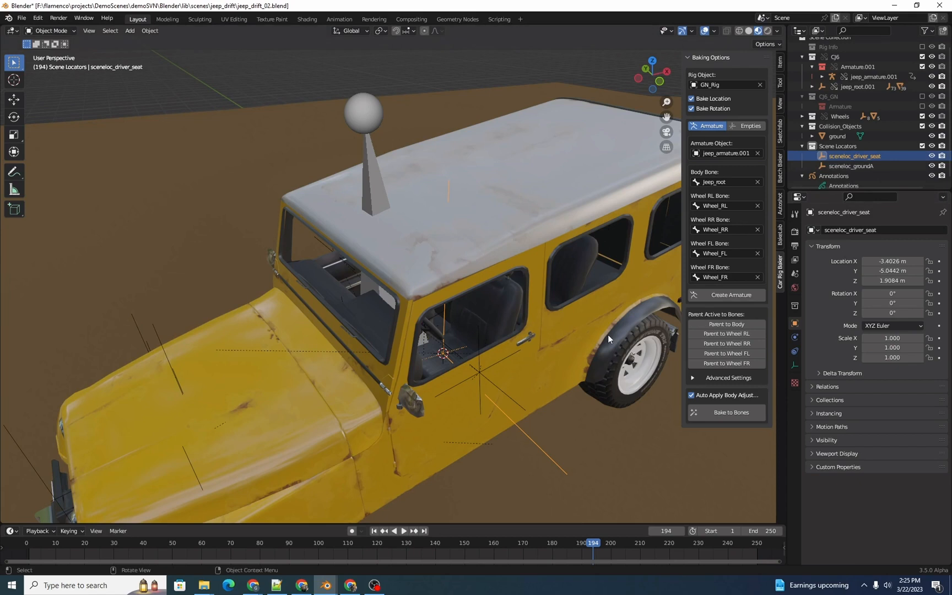
Parent sceneloc_driver_seat to jeep_root.001 using Object (Keep Transform Without Inverse).
middle_click_drag(612, 333, 456, 357)
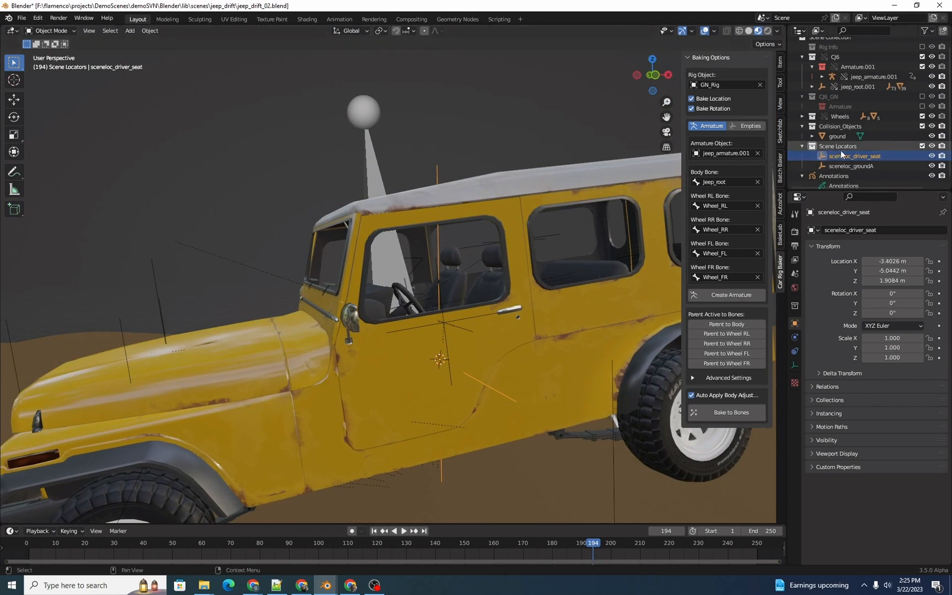
left_click(853, 89)
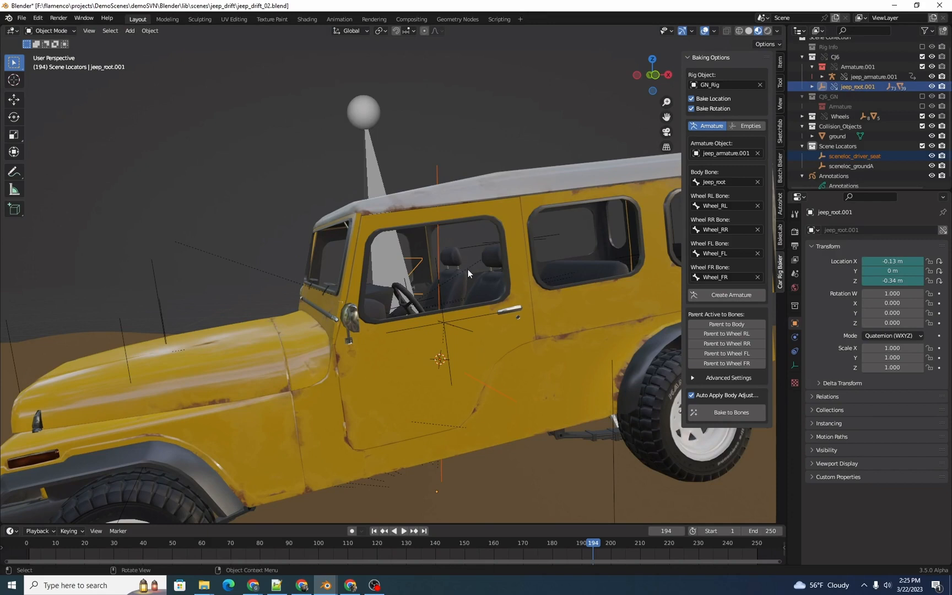
key("ctrl+p")
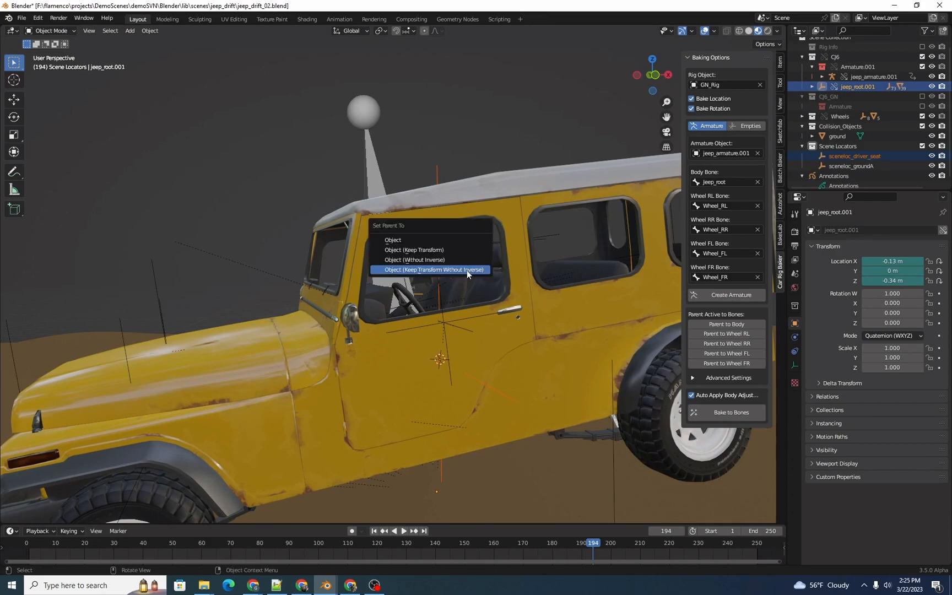
left_click(466, 270)
Move to frame 195 and examine how the parented seat locator is oriented relative to the jeep.
middle_click_drag(434, 262, 449, 300)
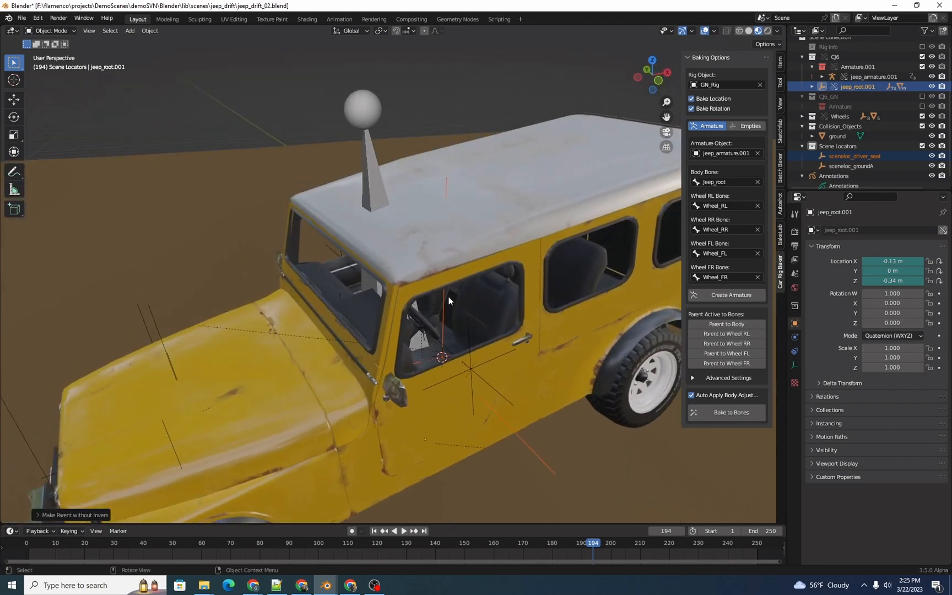
left_click_drag(584, 544, 596, 543)
middle_click_drag(488, 385, 461, 356)
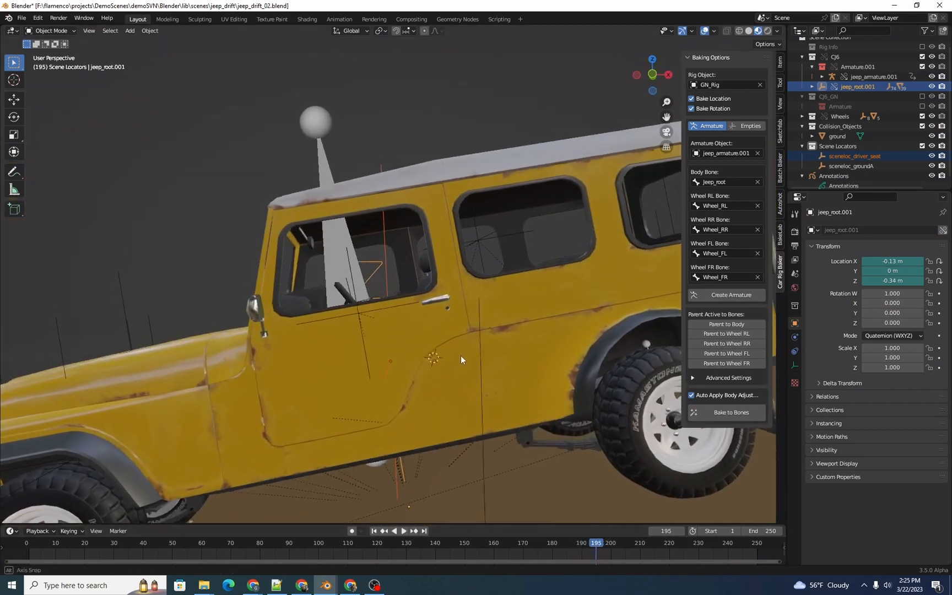
scroll(457, 354, "down", 3)
key("KP_3")
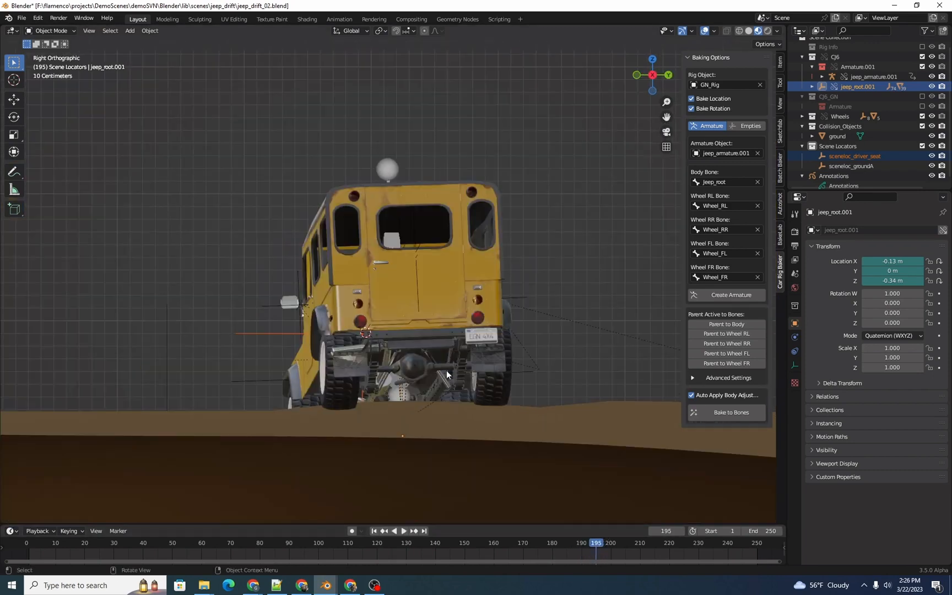
key("KP_1")
middle_click_drag(447, 371, 407, 313)
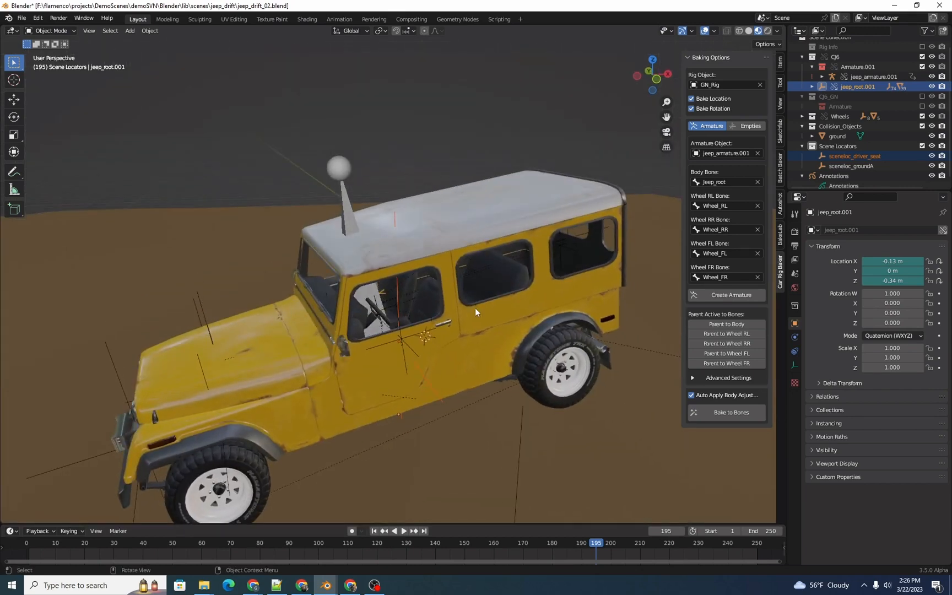
Set the X, Y and Z rotation of sceneloc_driver_seat to 0°.
left_click(849, 156)
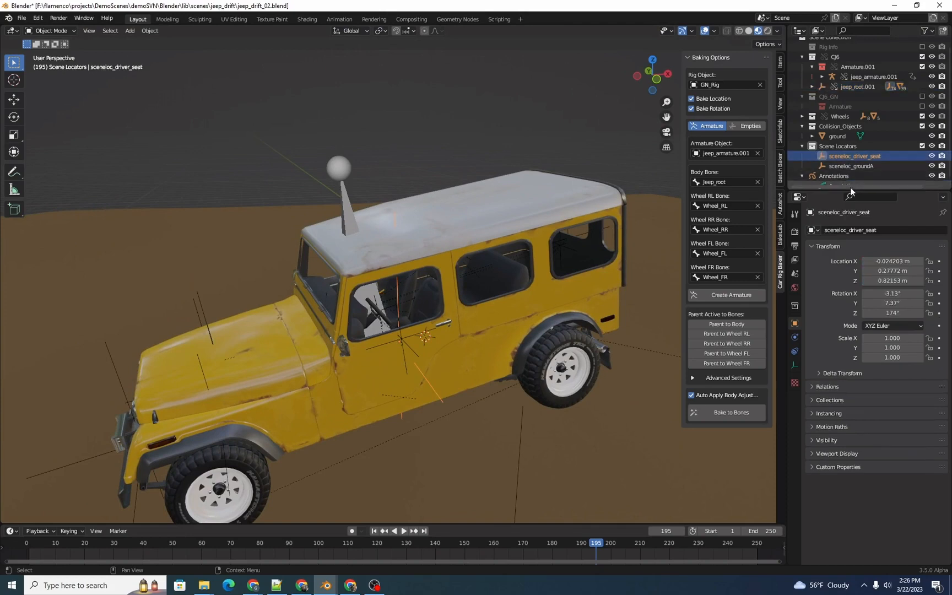
left_click(901, 293)
type("0")
key("Tab")
type("0")
key("Tab")
type("0")
key("Tab")
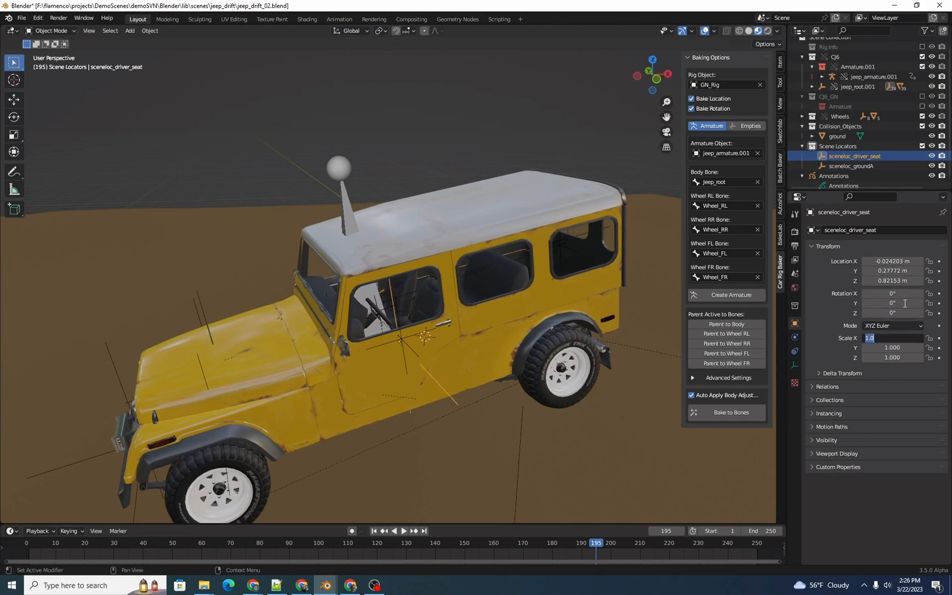
Turn on the Axis display for sceneloc_driver_seat in its Viewport Display settings.
middle_click_drag(193, 404, 575, 268)
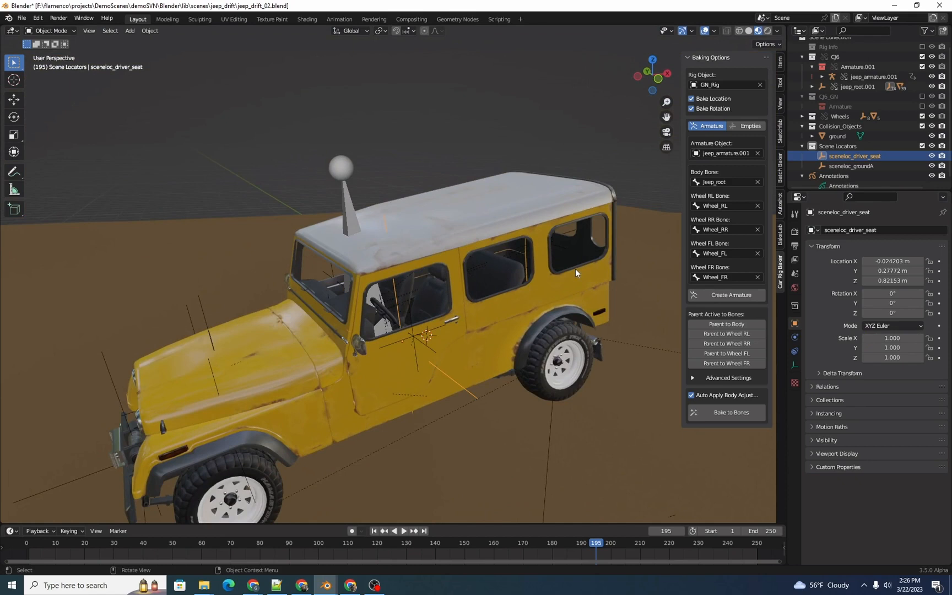
left_click(838, 454)
left_click(865, 480)
middle_click_drag(540, 397, 443, 379)
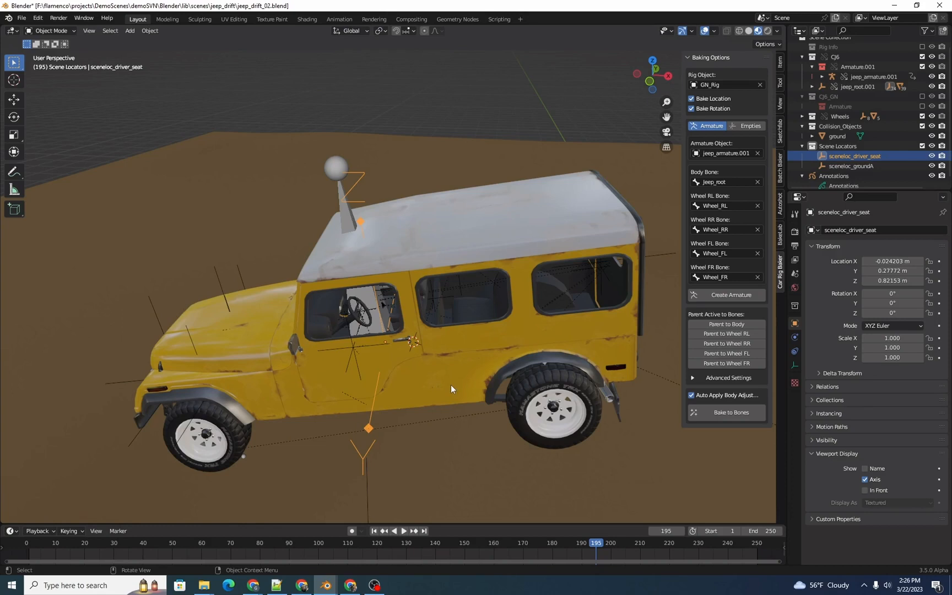
Set the transform orientation to Local and rotate sceneloc_driver_seat 90° around its Z axis.
middle_click_drag(446, 383, 456, 378)
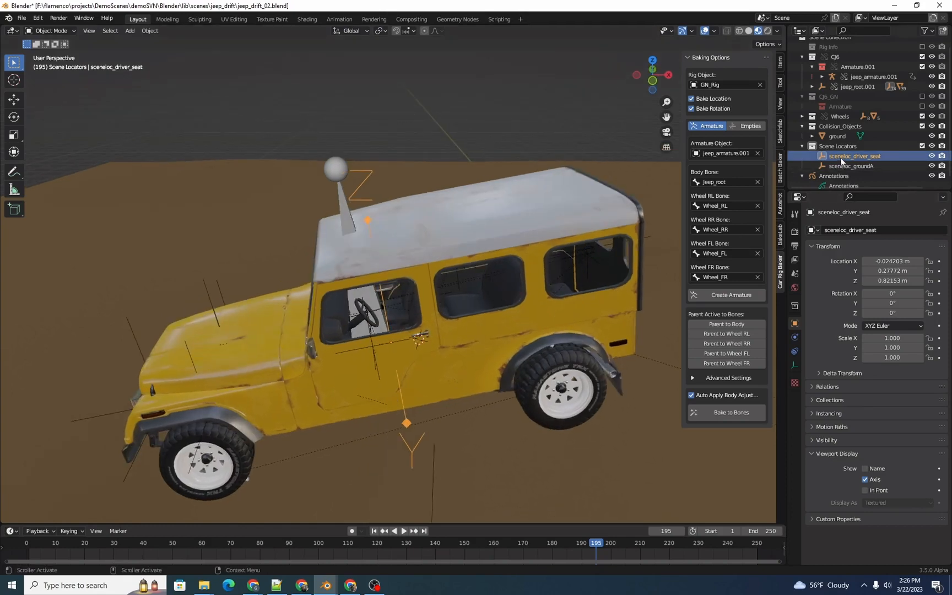
left_click(362, 30)
left_click(350, 73)
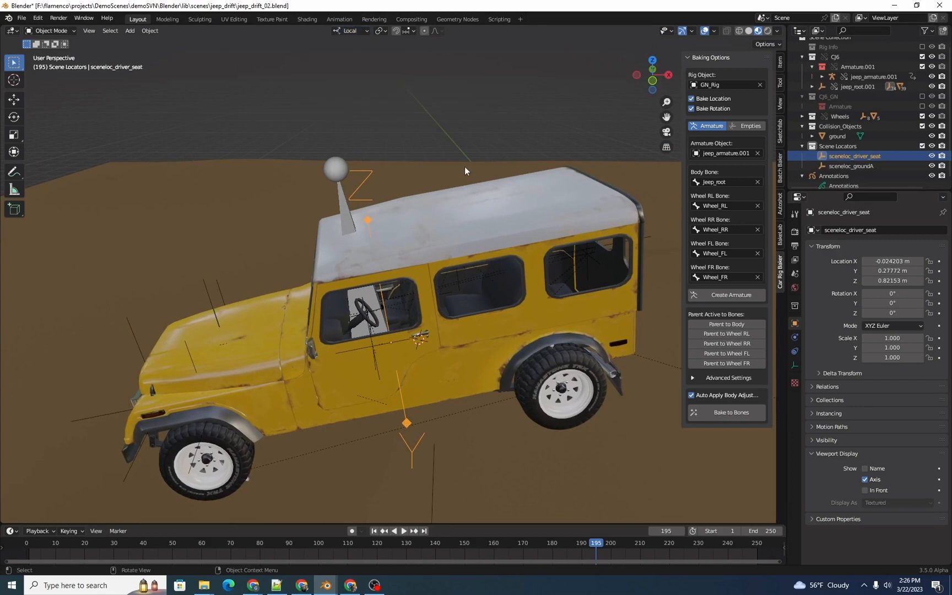
key("r")
key("z")
key("9")
key("0")
key("Return")
Scrub the timeline to frame 190 and check that the seat locator follows the moving jeep.
middle_click_drag(466, 331, 478, 368)
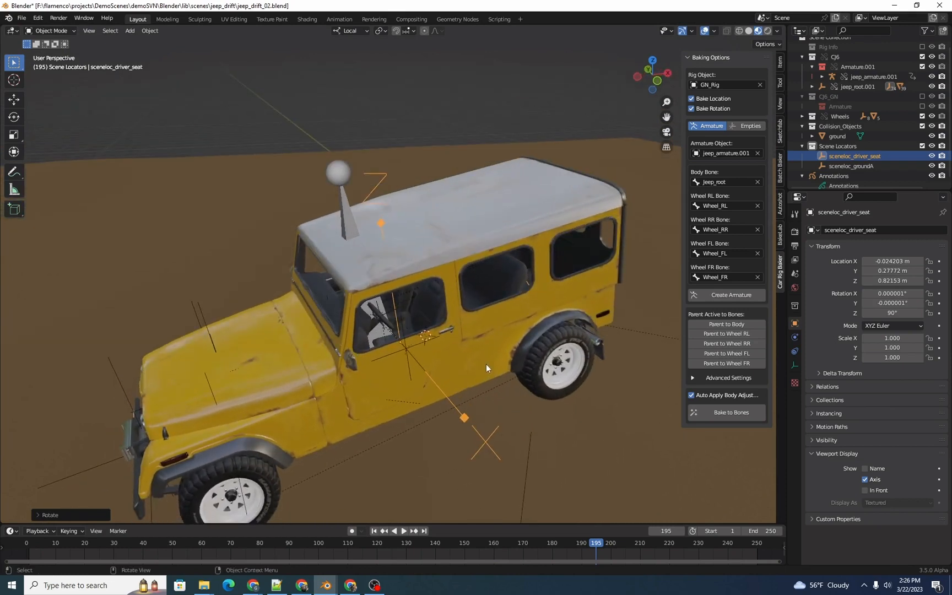
mouse_move(594, 545)
left_mouse_down()
mouse_move(568, 550)
mouse_move(599, 546)
left_mouse_up()
scroll(504, 370, "down", 5)
middle_click_drag(503, 374, 573, 452)
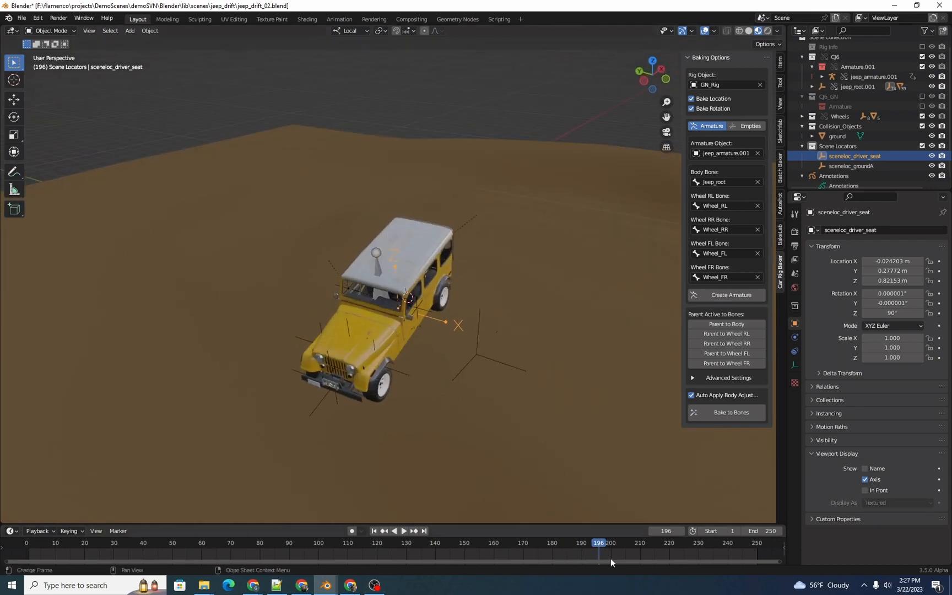
left_click_drag(593, 546, 582, 523)
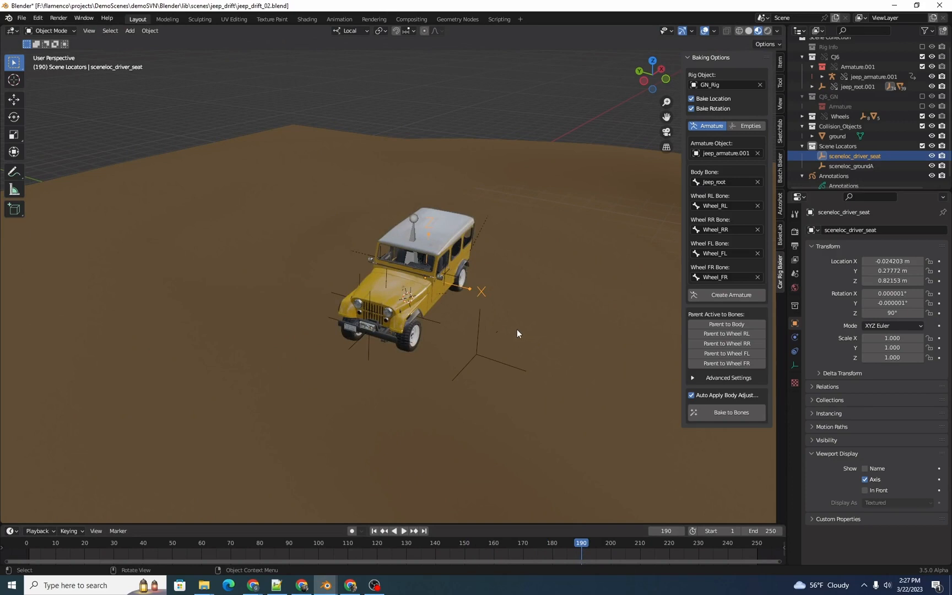
Save the scene as a new file named jeep_drift_baked.blend.
left_click(22, 18)
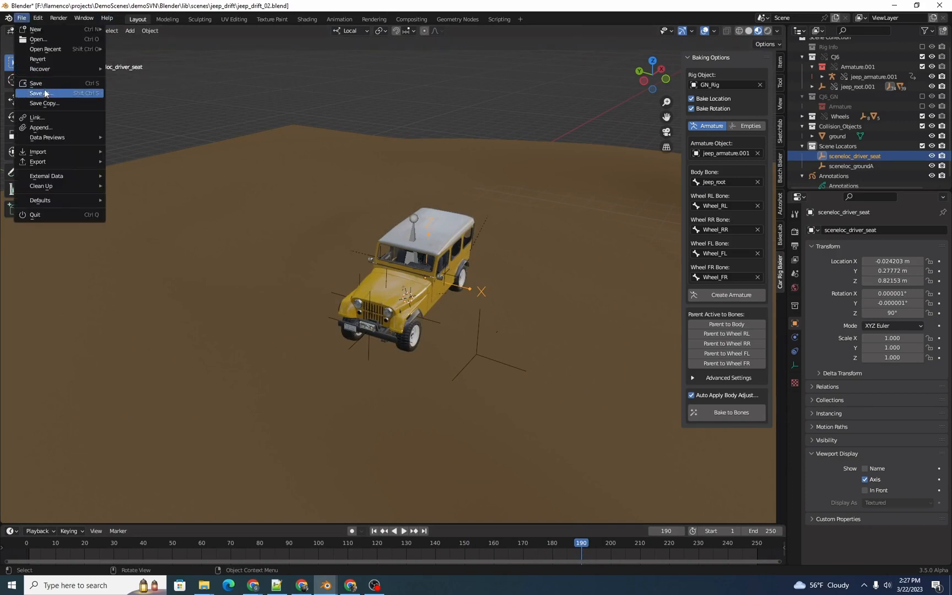
left_click(46, 94)
left_click(376, 387)
left_click_drag(373, 386, 365, 386)
type("baked")
key("Return")
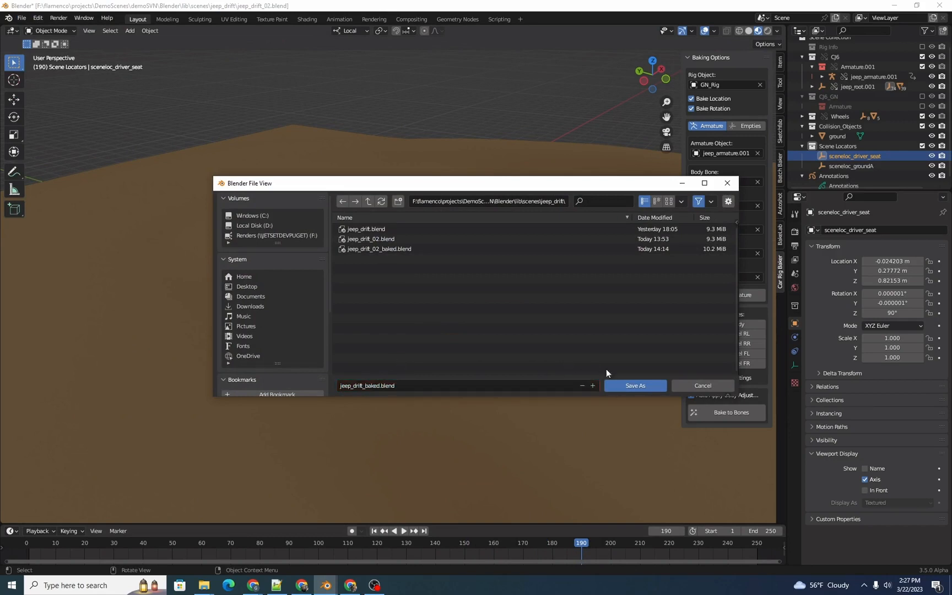
left_click(628, 385)
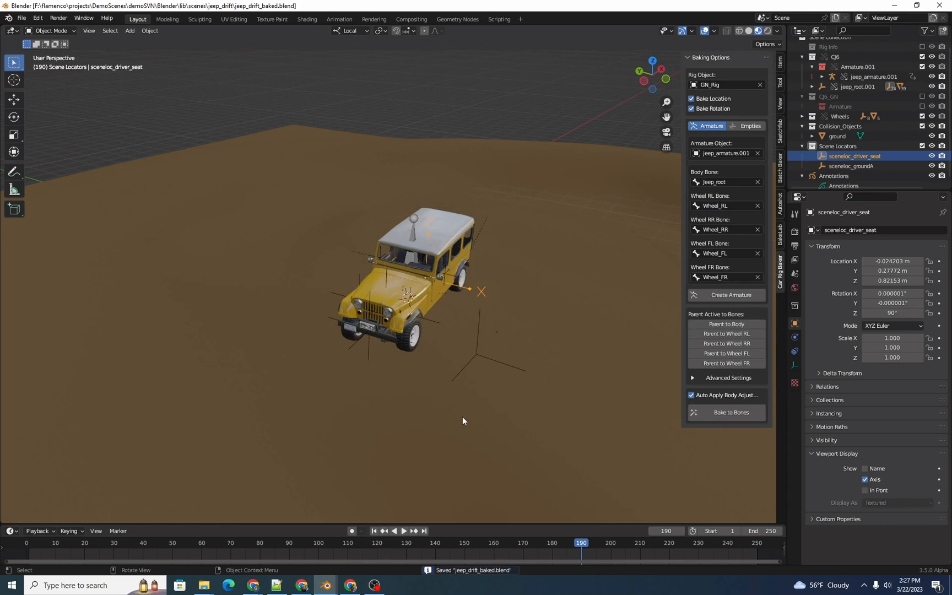